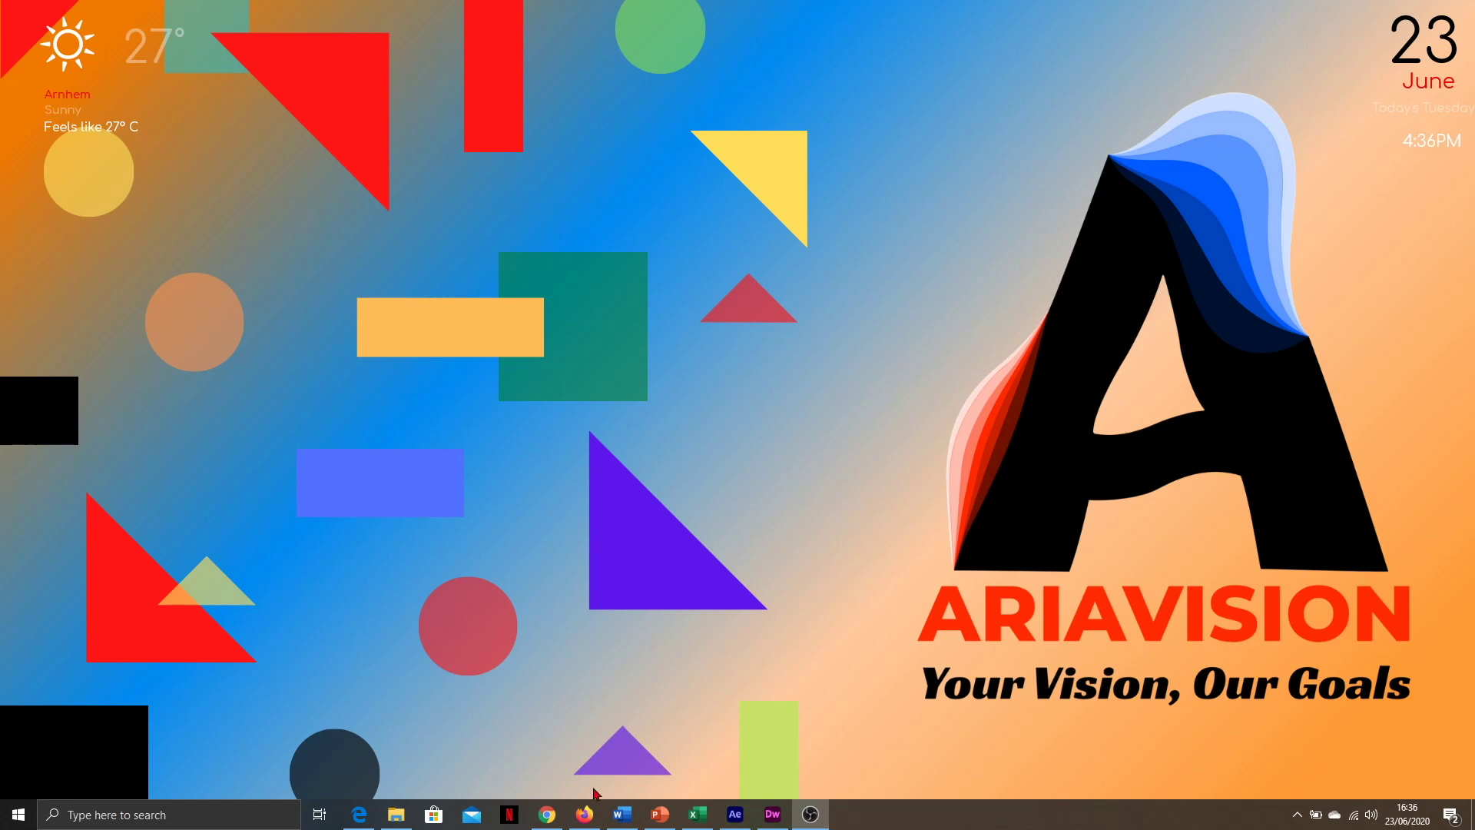
Step: Bring up the grouped browser windows and view the CNN, Microsoft and Stardock Groupy pages in turn
click(586, 815)
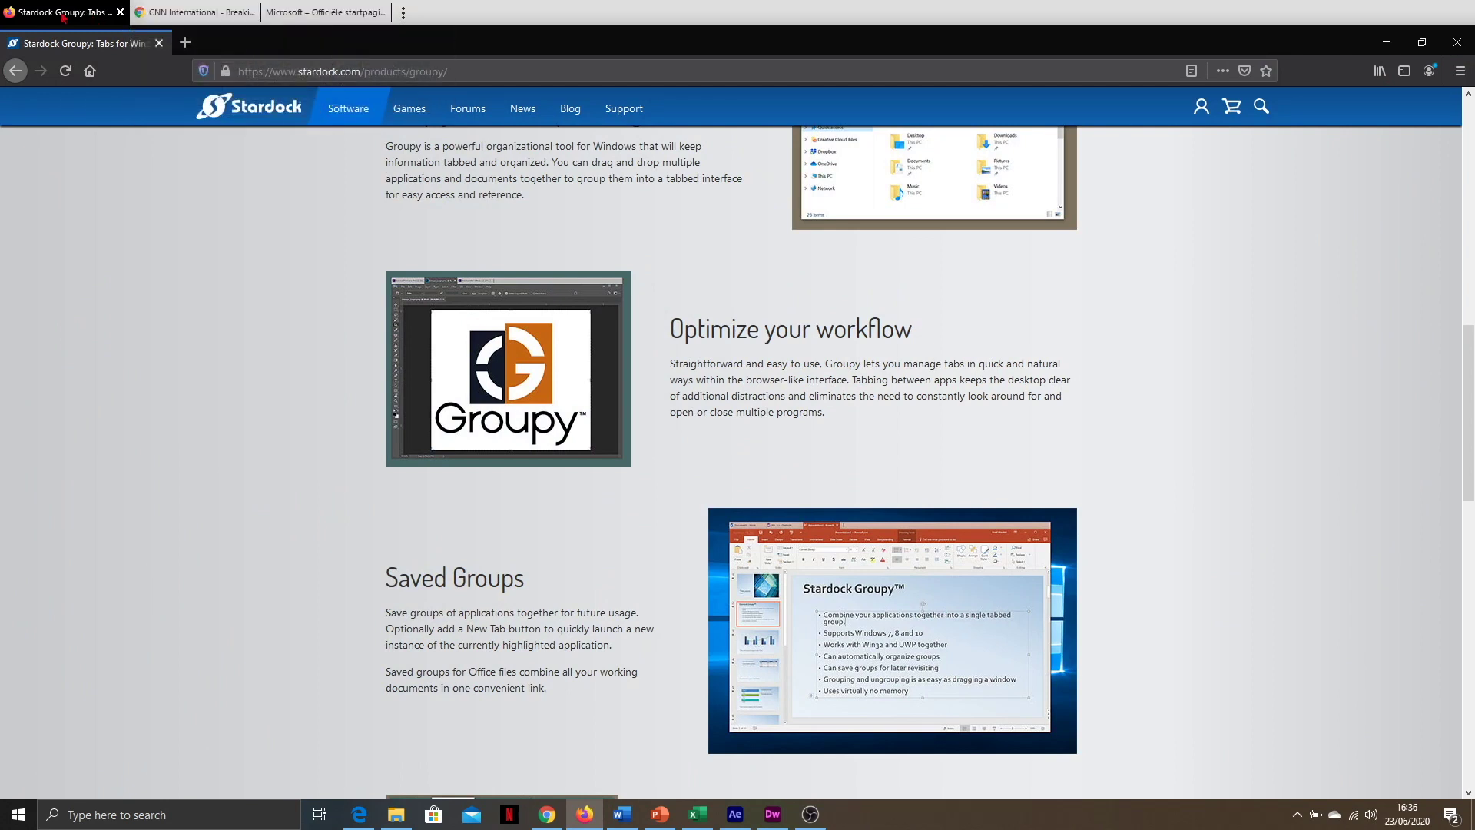
click(174, 14)
click(271, 14)
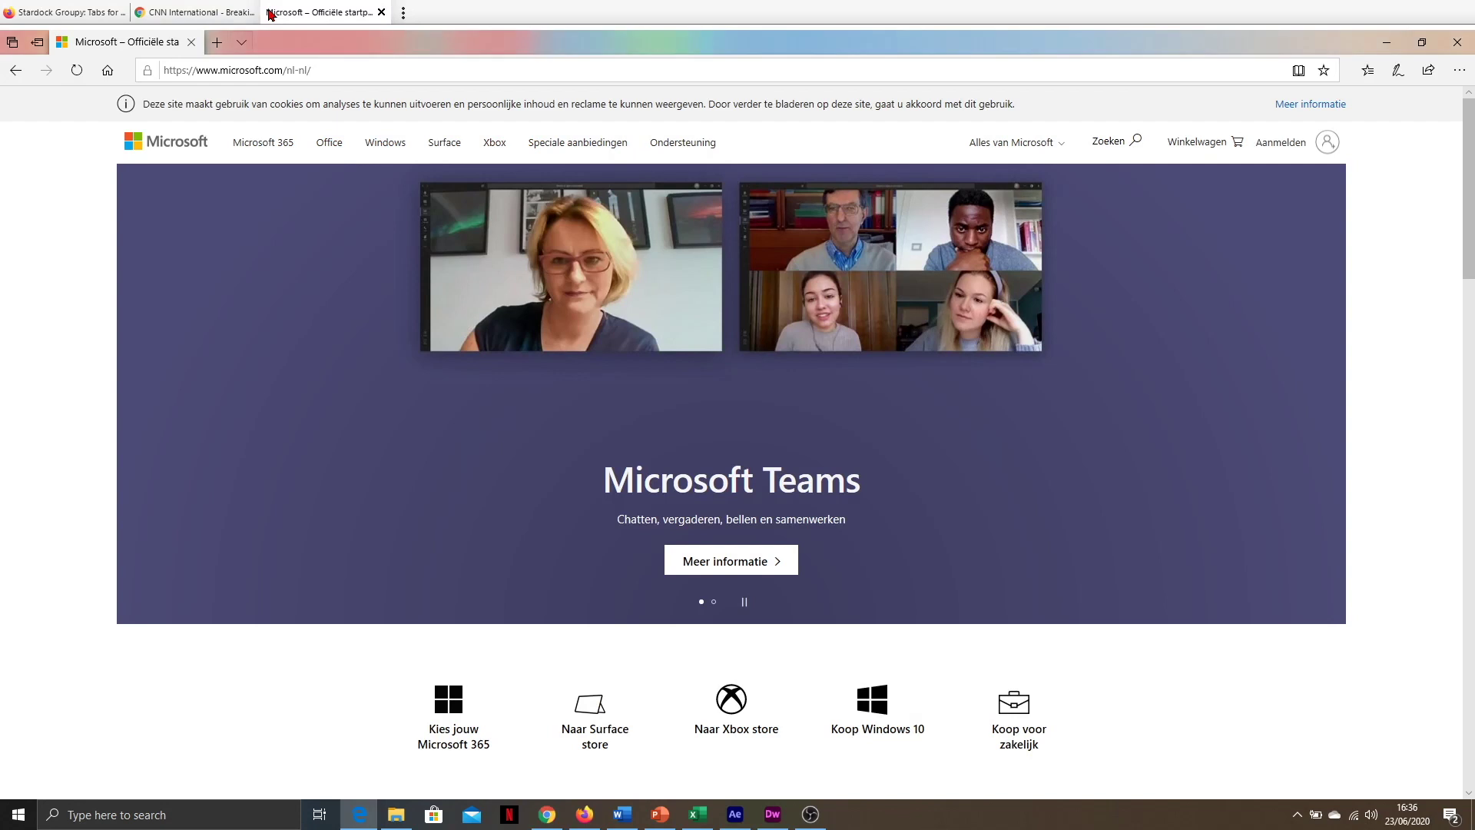
click(59, 15)
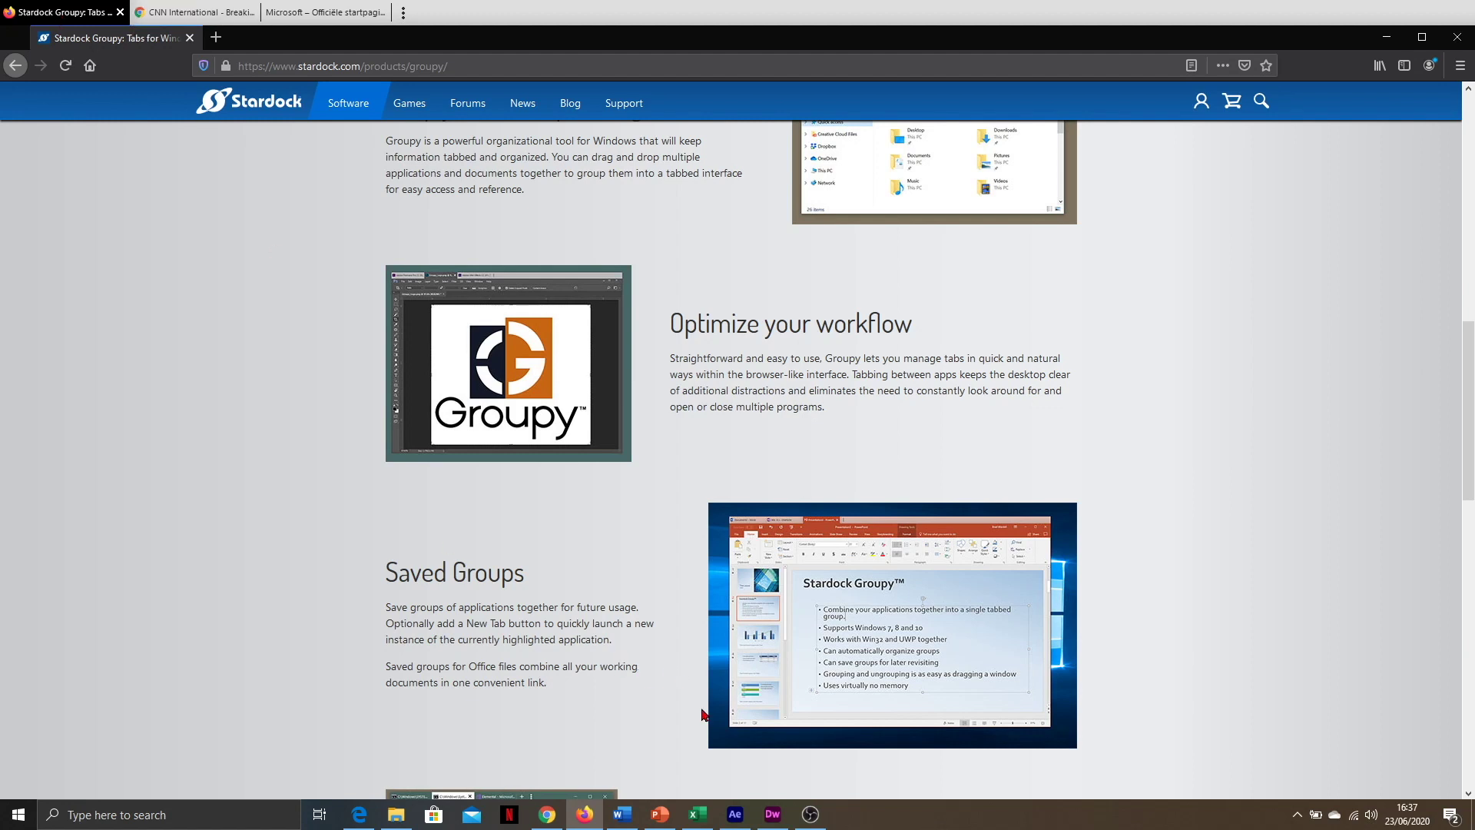
Step: Switch to the grouped Adobe windows, view After Effects and Dreamweaver's main.css in turn, and minimize the group
click(772, 814)
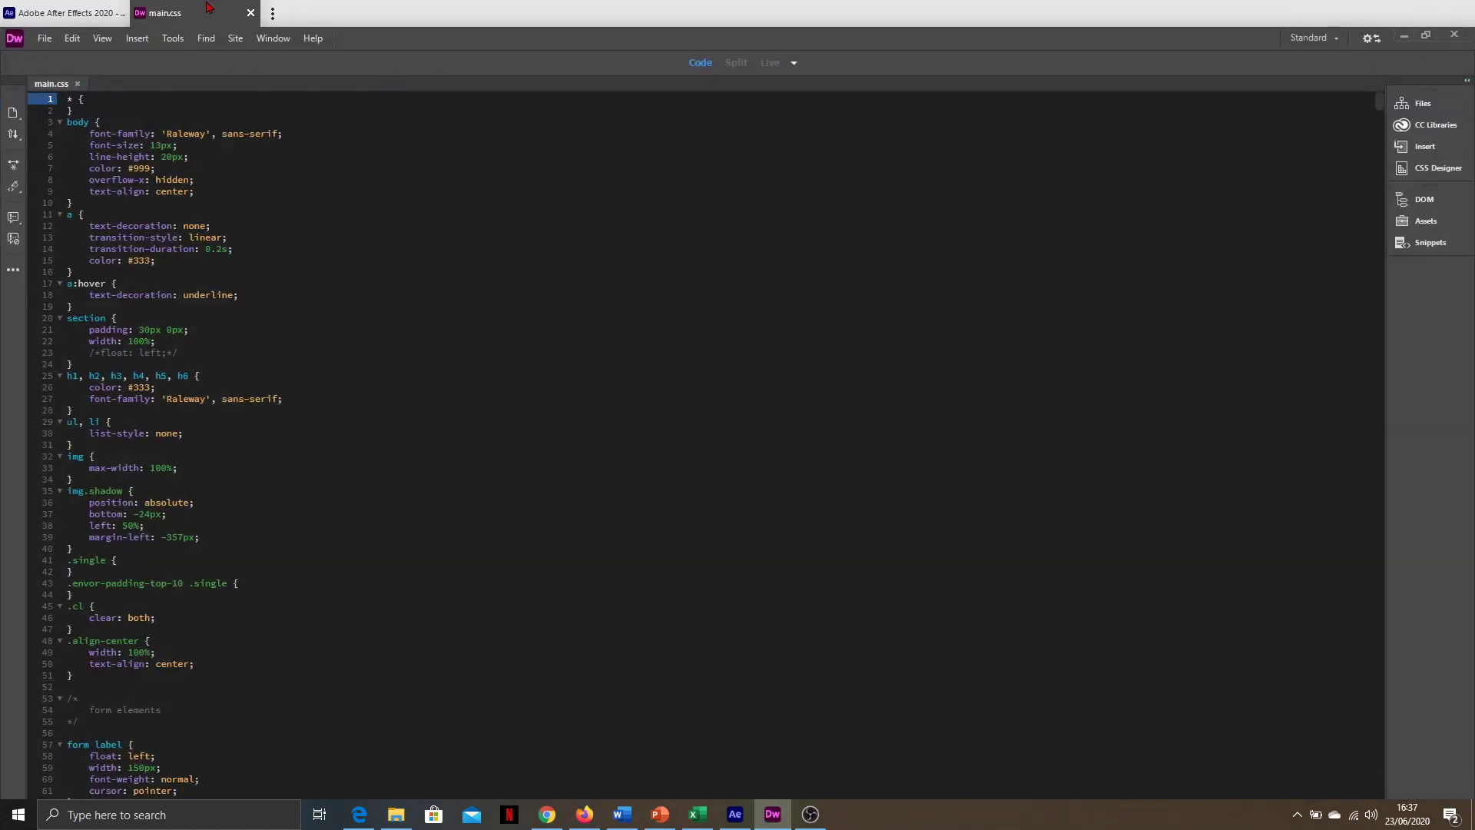
click(67, 14)
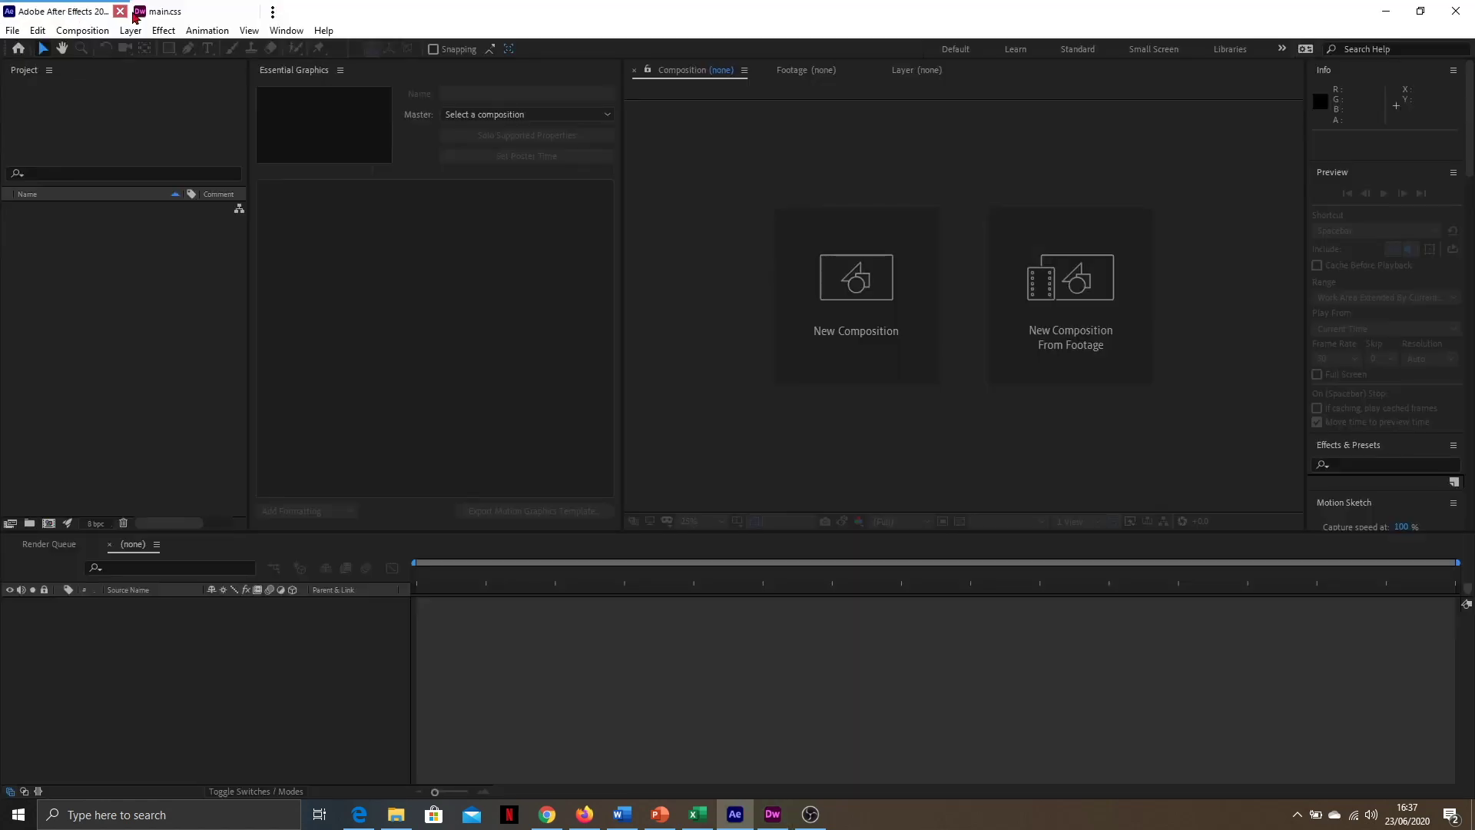
click(185, 13)
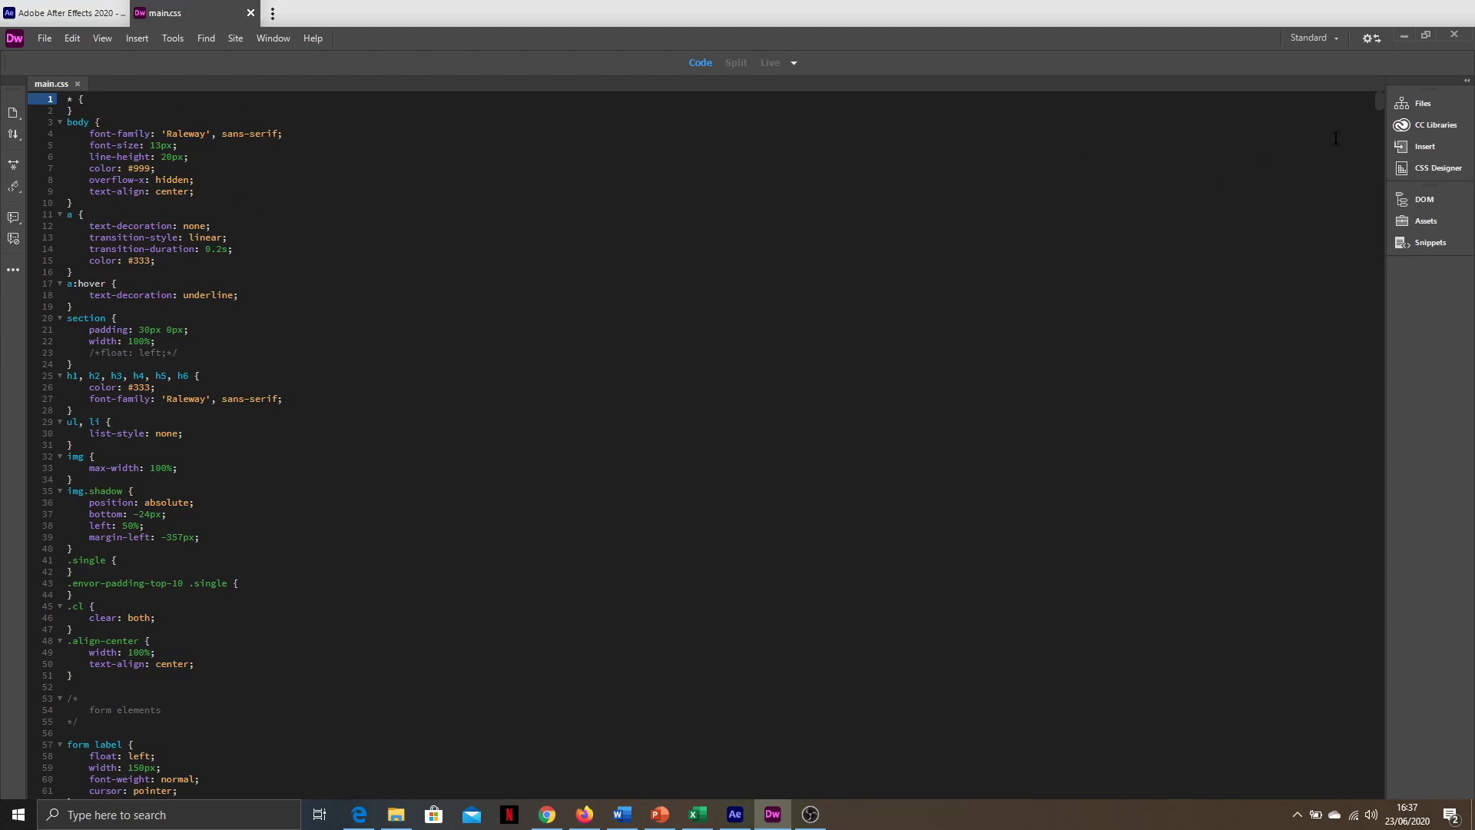
click(1405, 37)
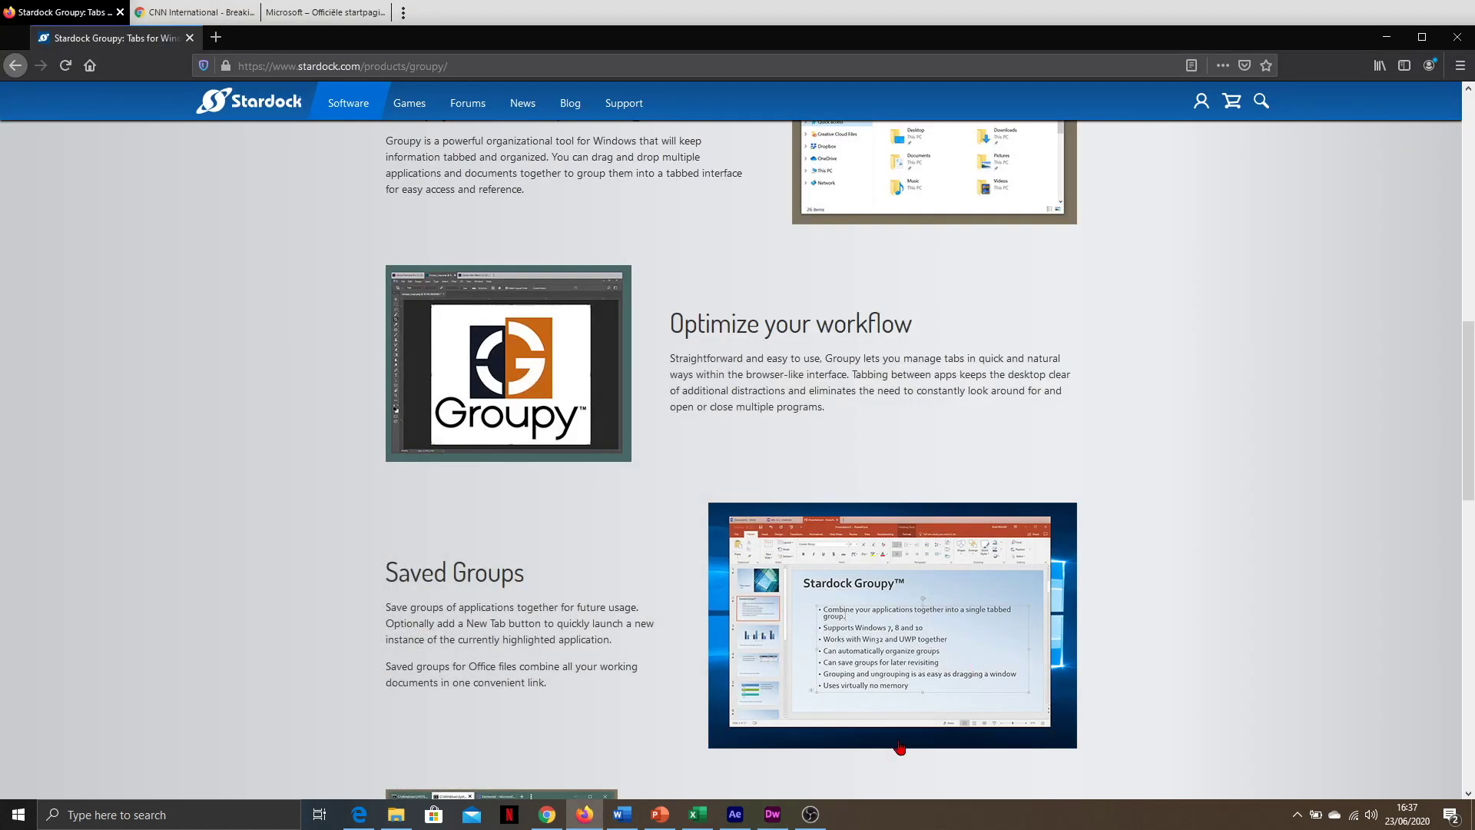
Step: Switch to the grouped Office windows and view the Word, PowerPoint and Excel documents in turn
click(698, 814)
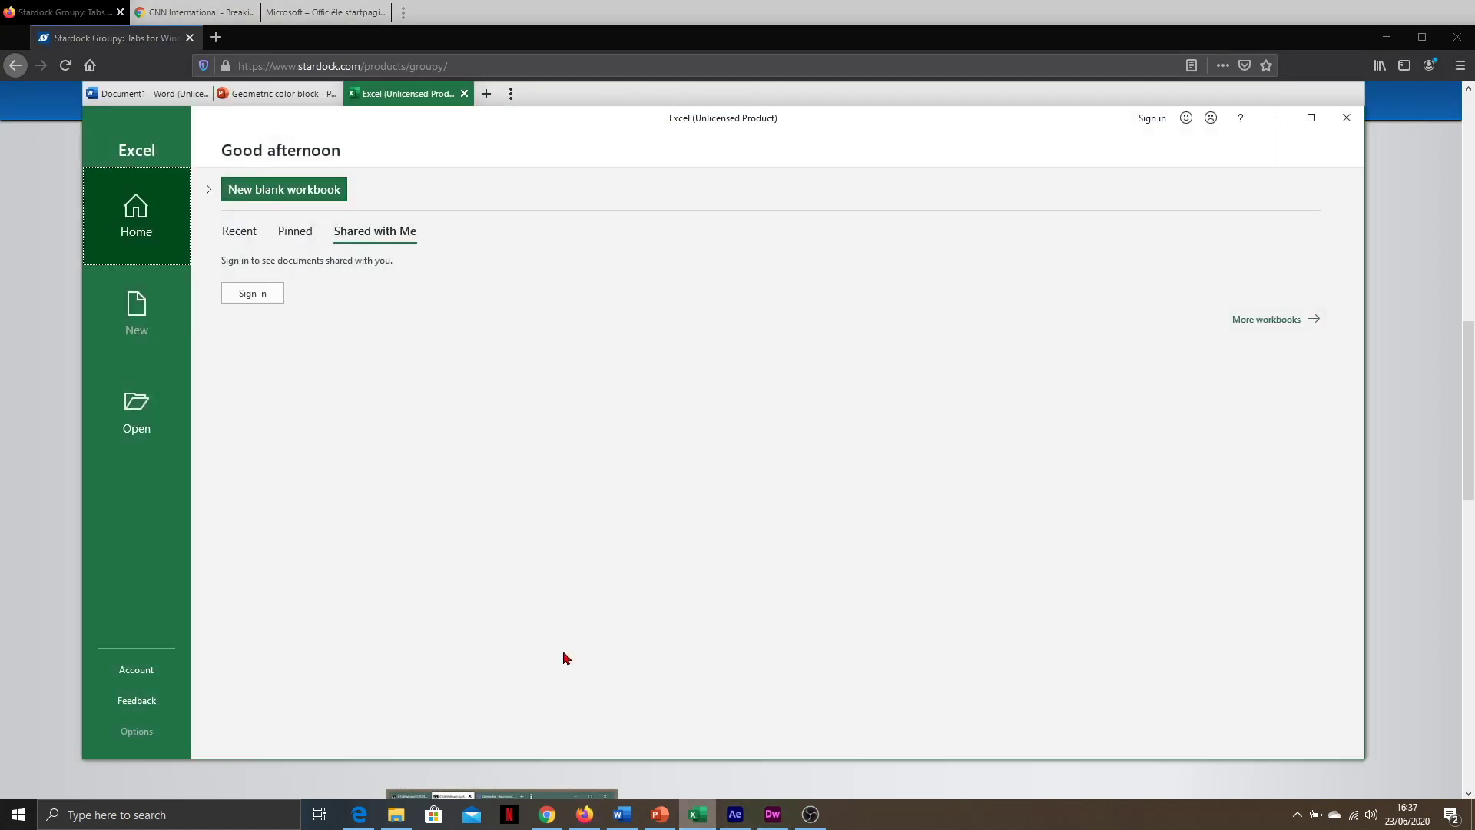
click(143, 95)
click(272, 91)
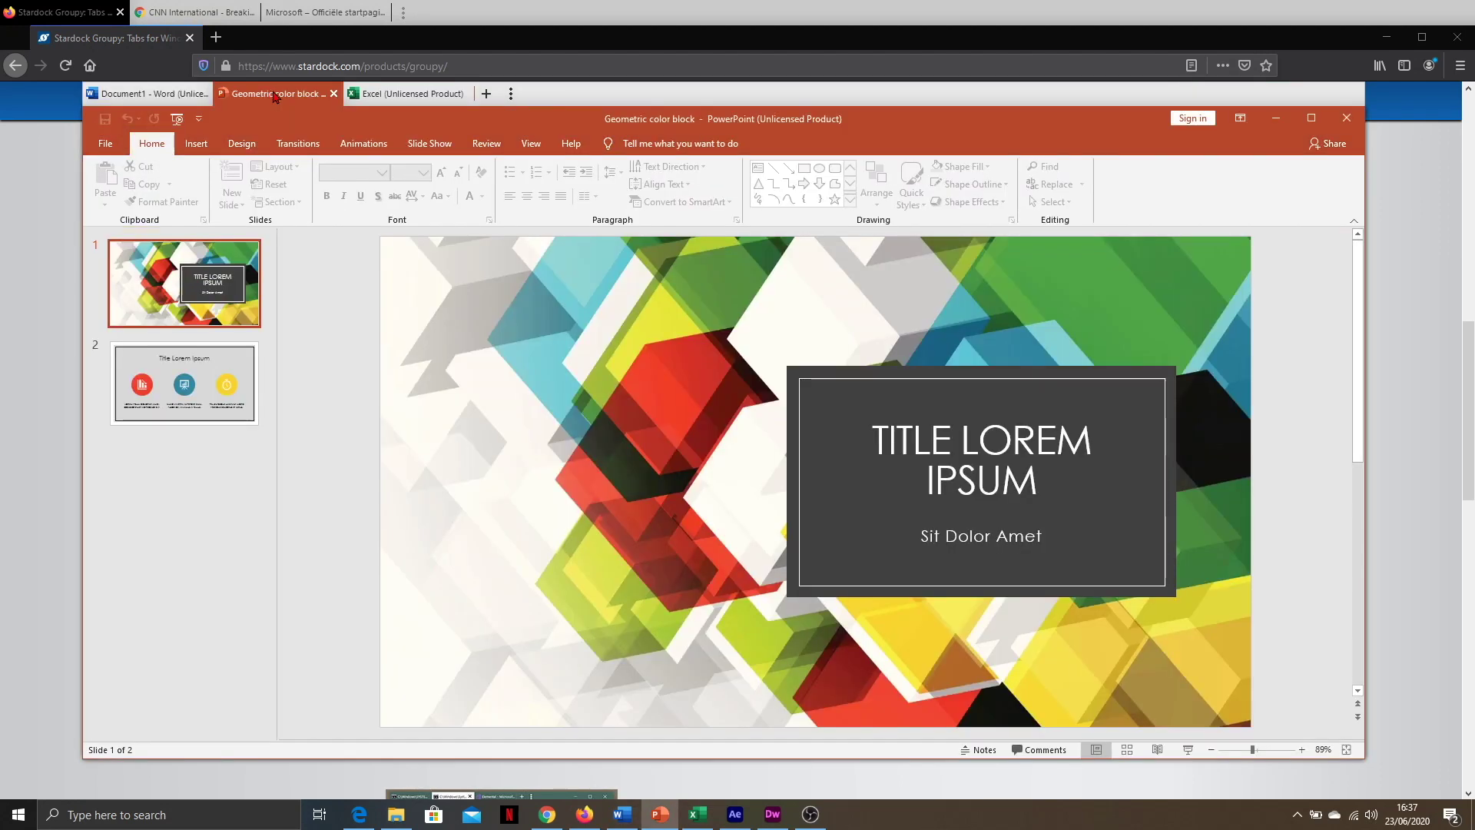
click(366, 93)
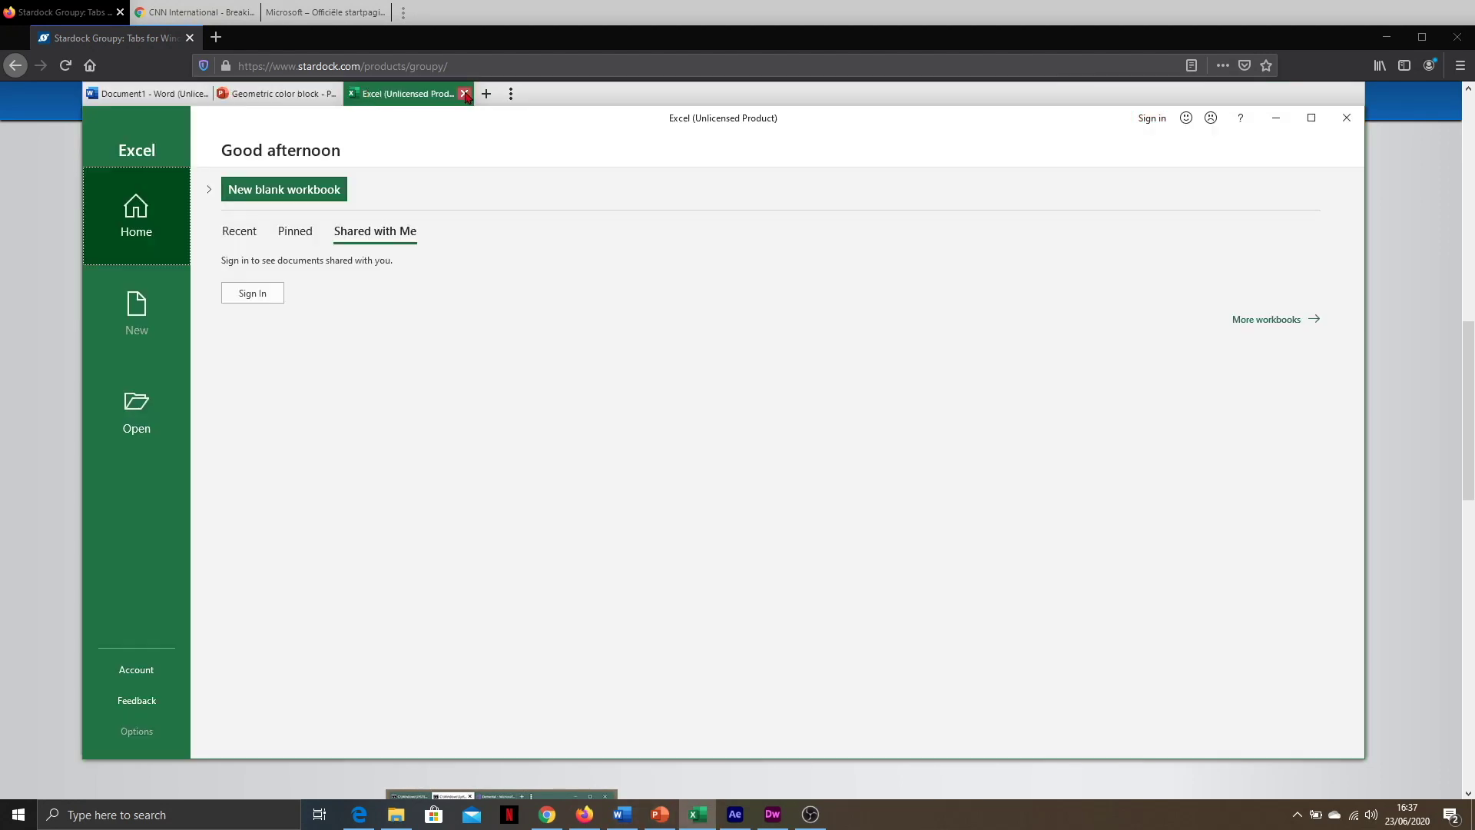
Step: Review the Office group's window grouping options, including which windows can be added, and minimize the group
click(507, 100)
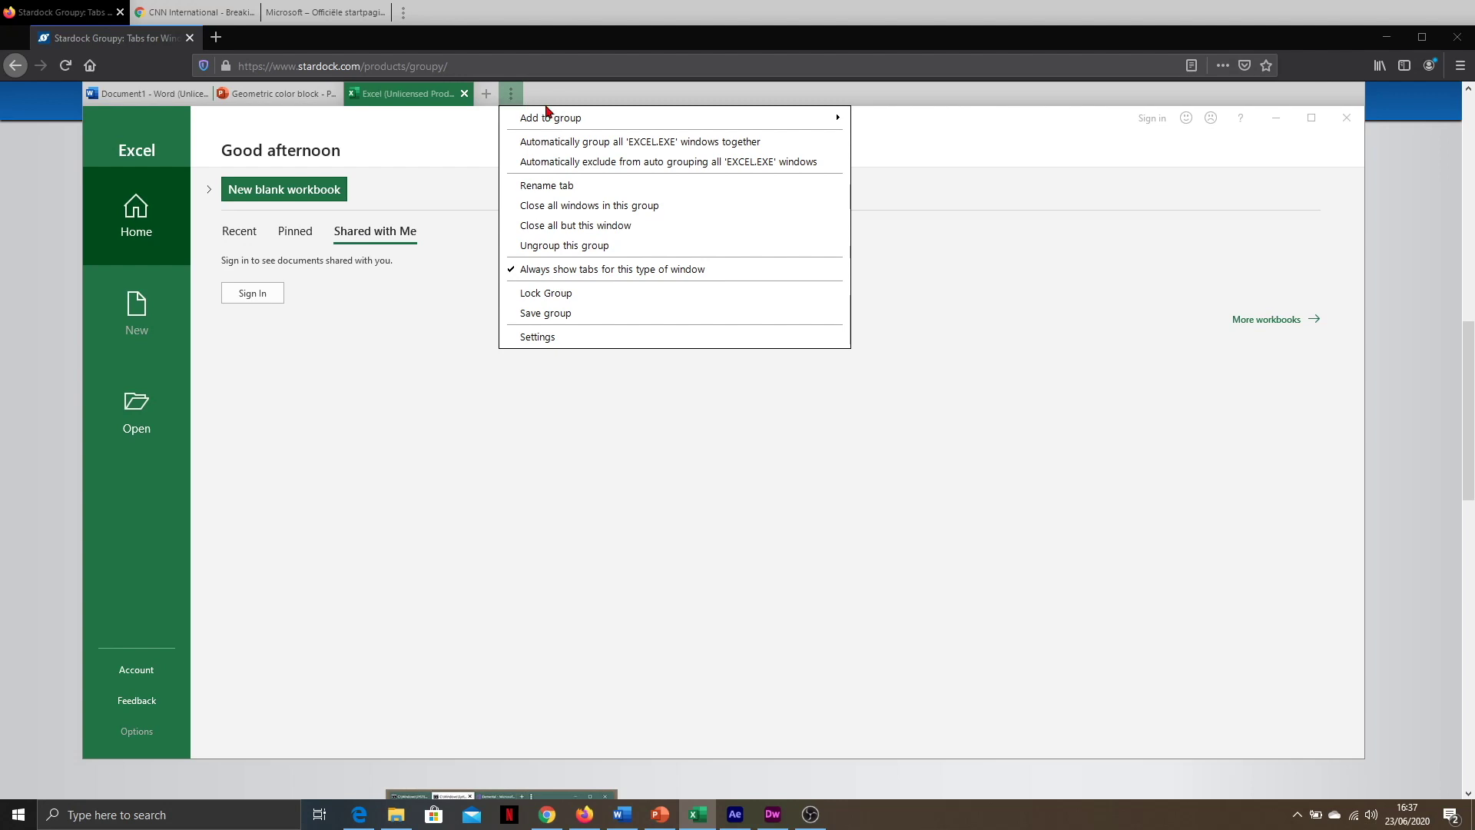
mouse_move(560, 127)
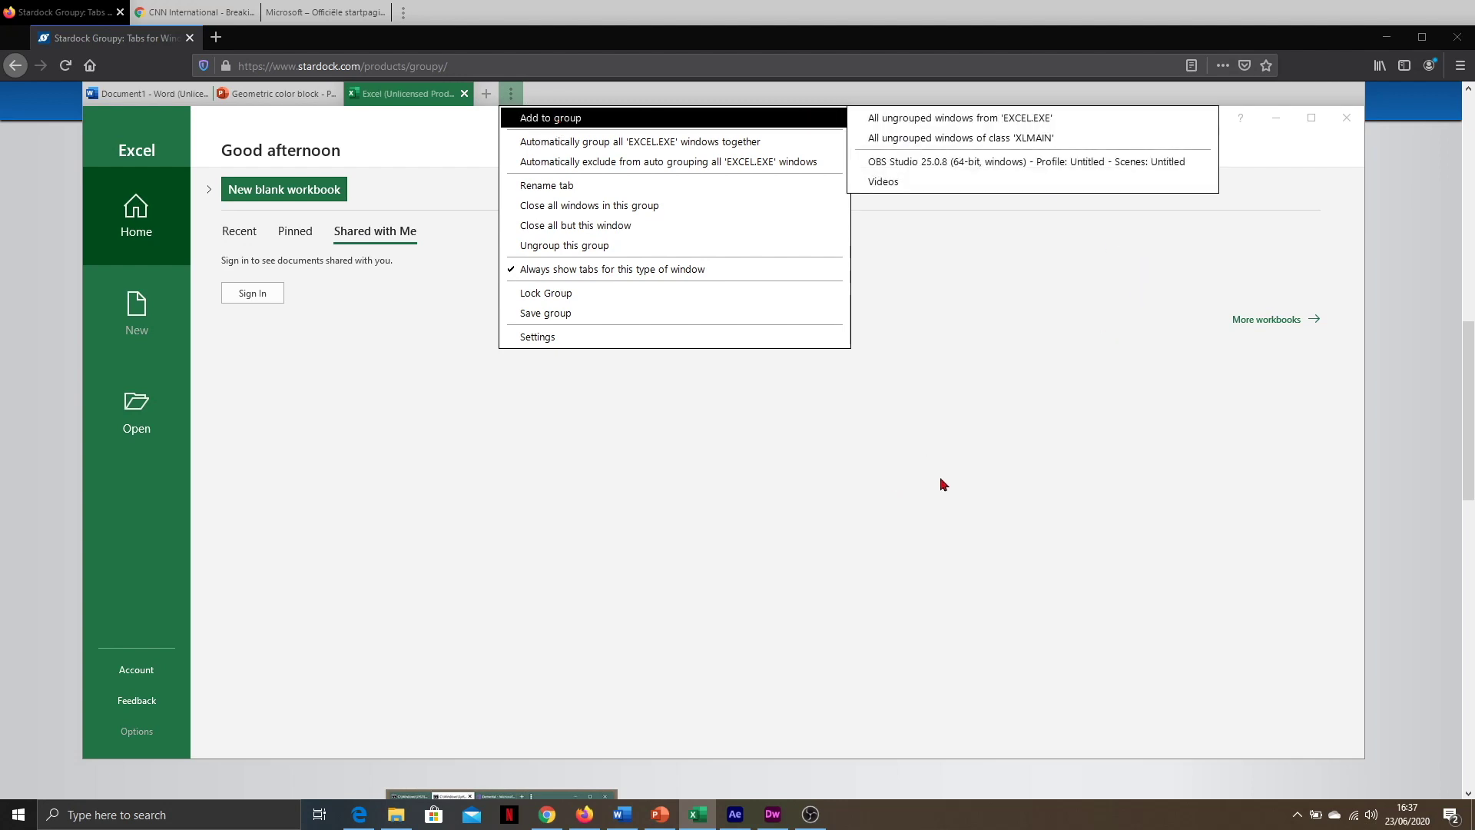
click(1322, 100)
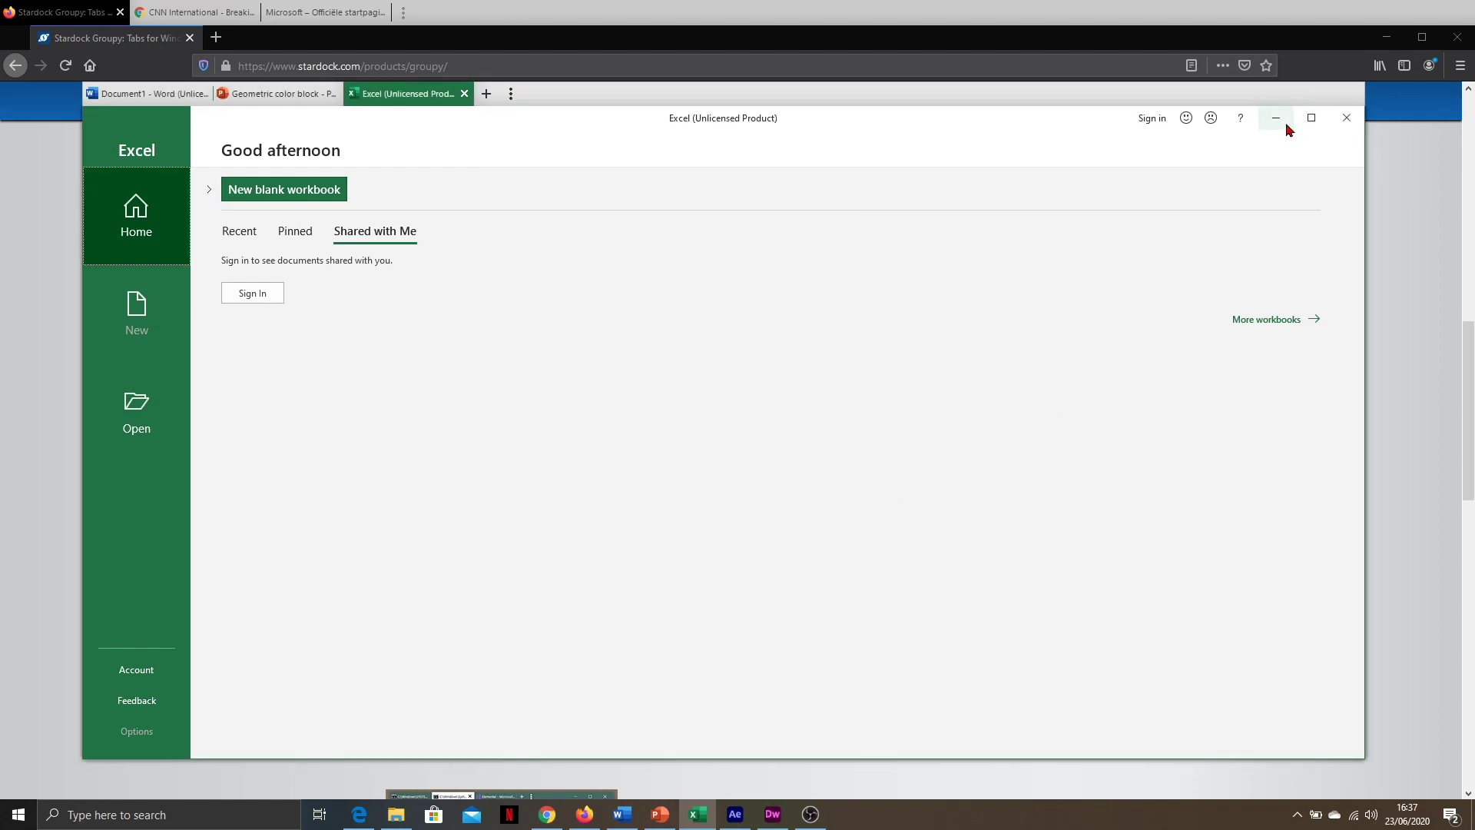
click(1288, 125)
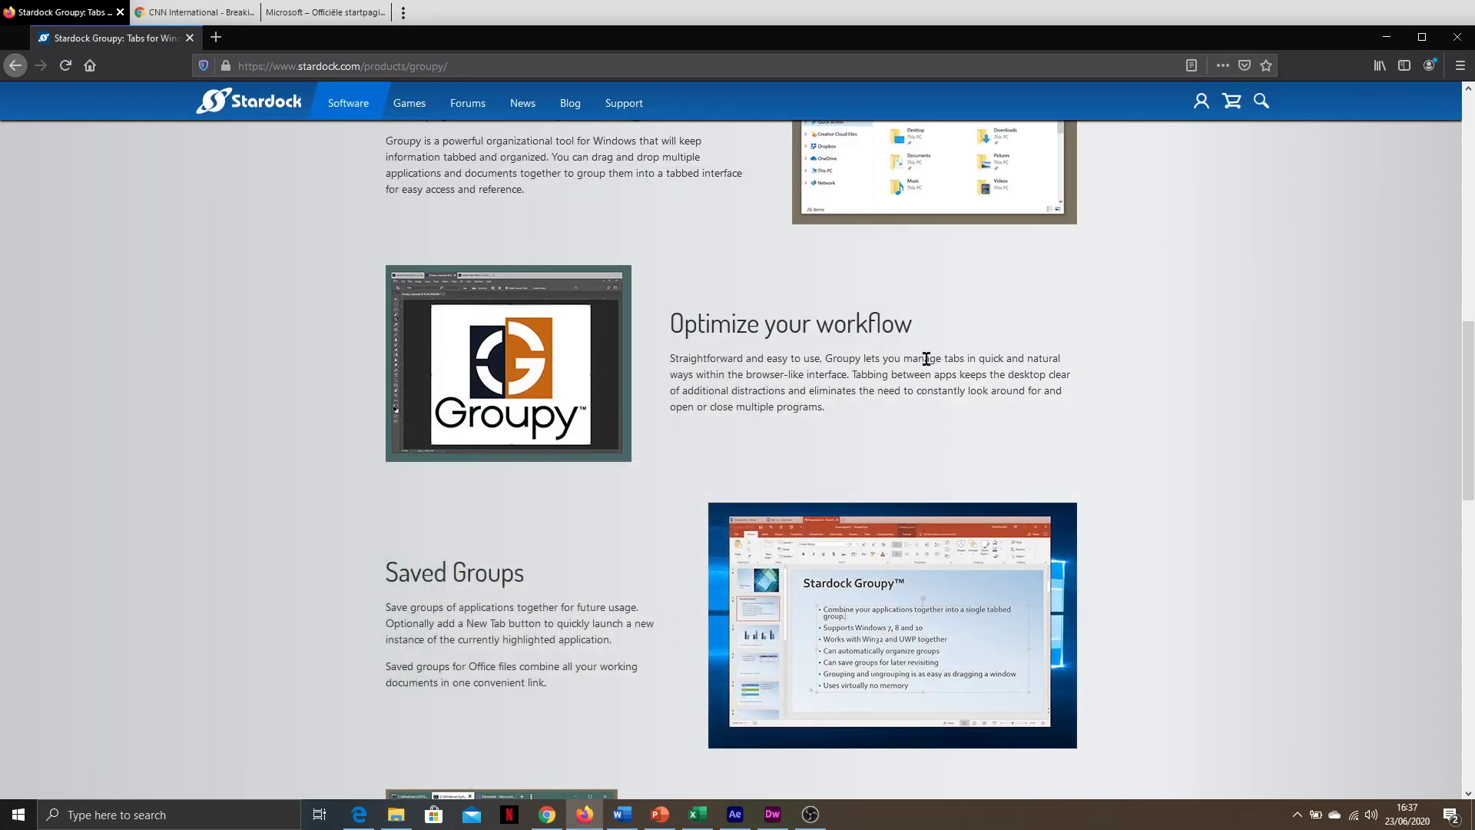
Step: Review the Groupy product page from its key features to the system requirements, and follow the Get it Now offer
scroll(922, 358, up, 1)
scroll(913, 372, up, 7)
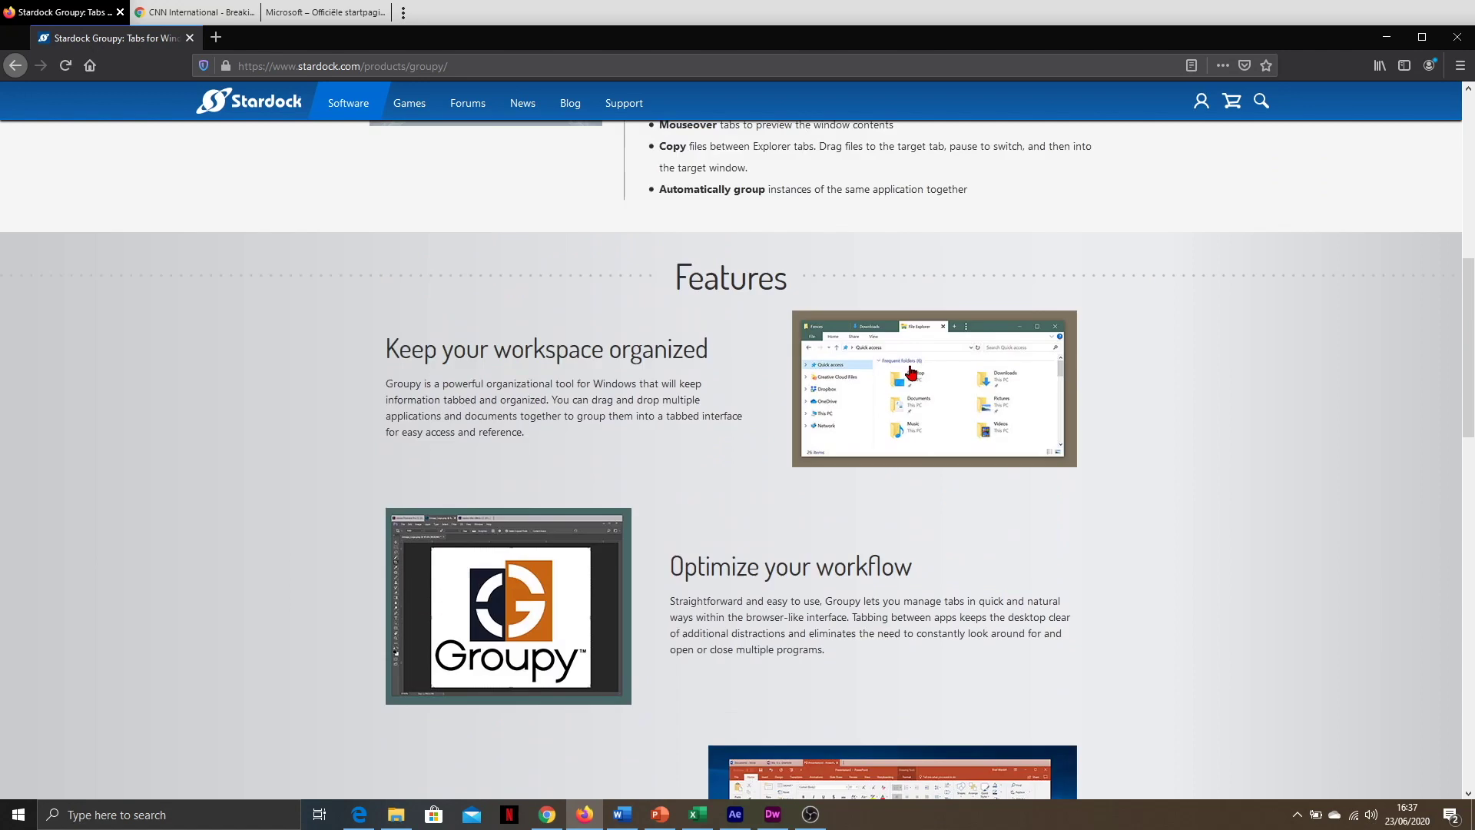
scroll(913, 372, up, 3)
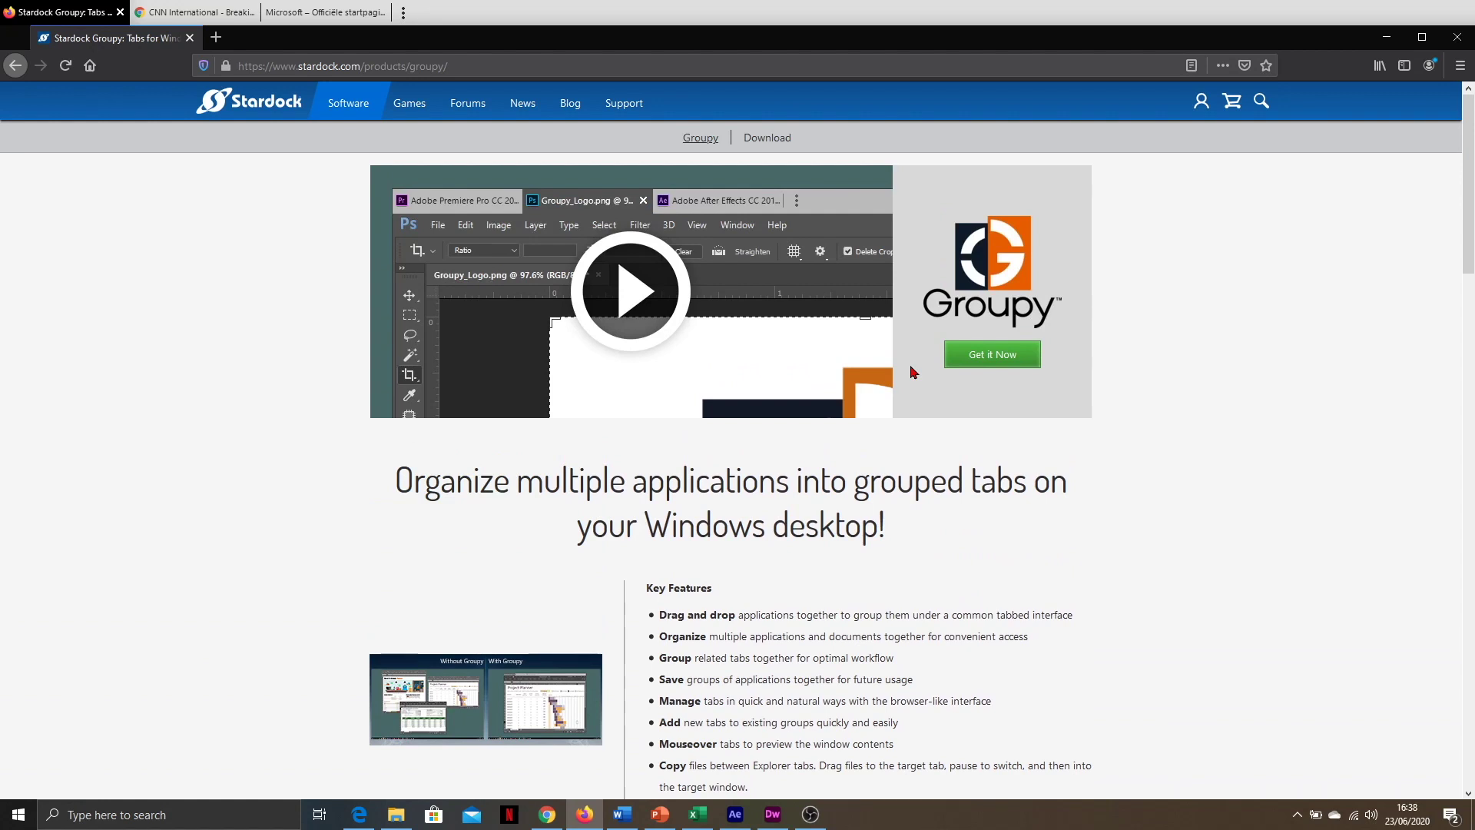
scroll(913, 372, down, 20)
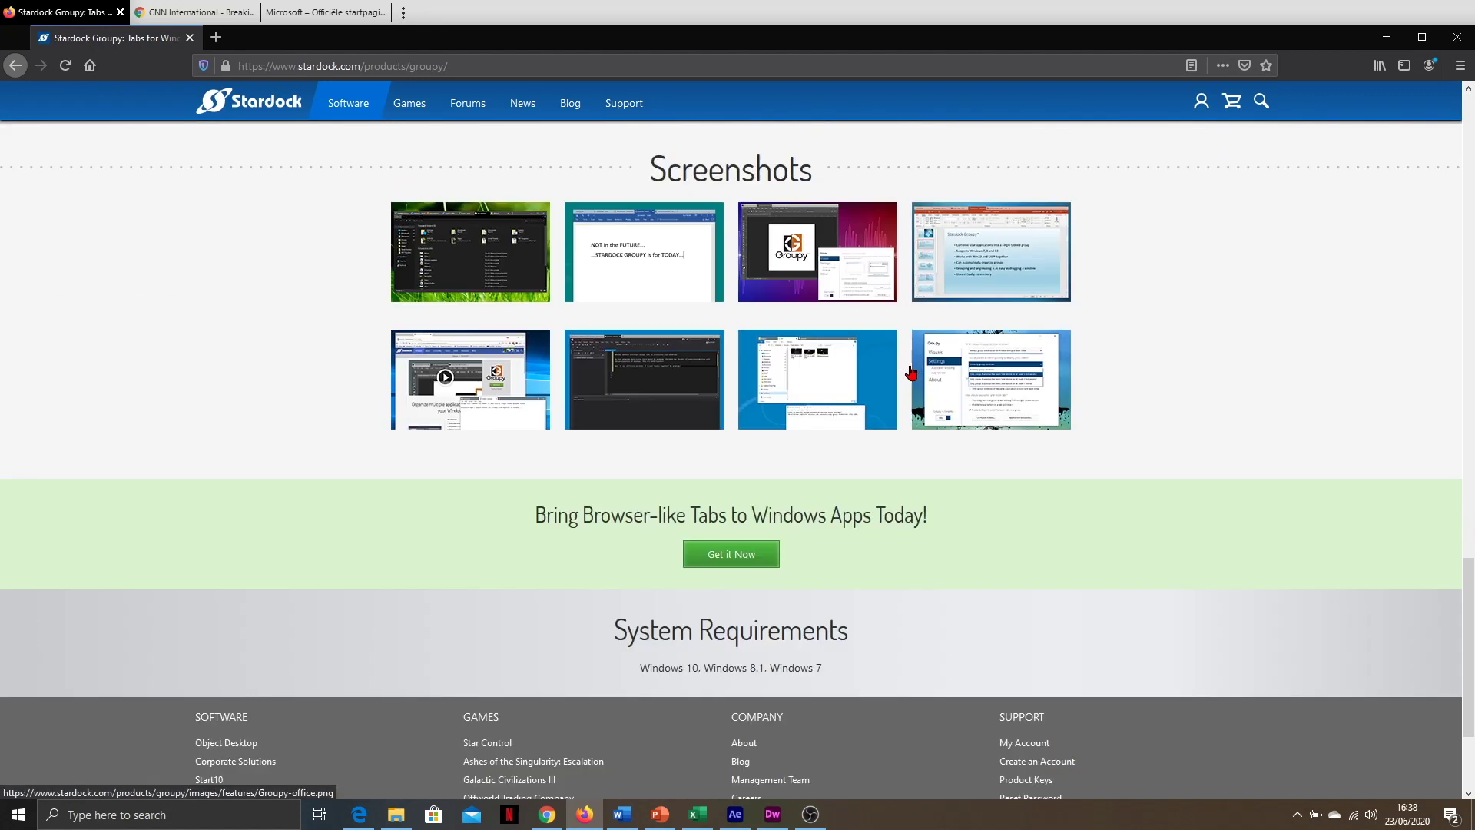
scroll(913, 372, down, 1)
scroll(913, 372, up, 20)
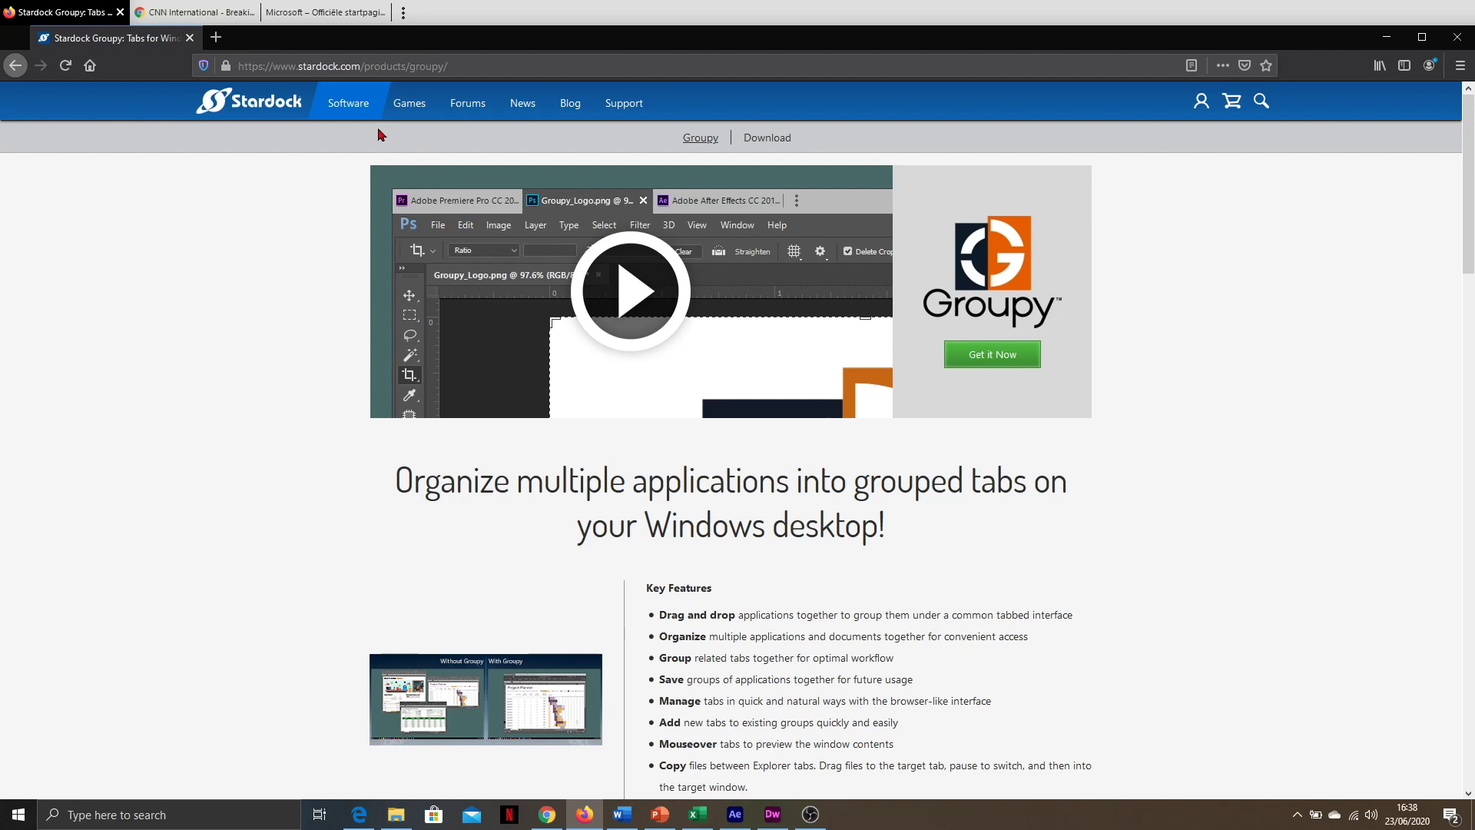
click(1001, 361)
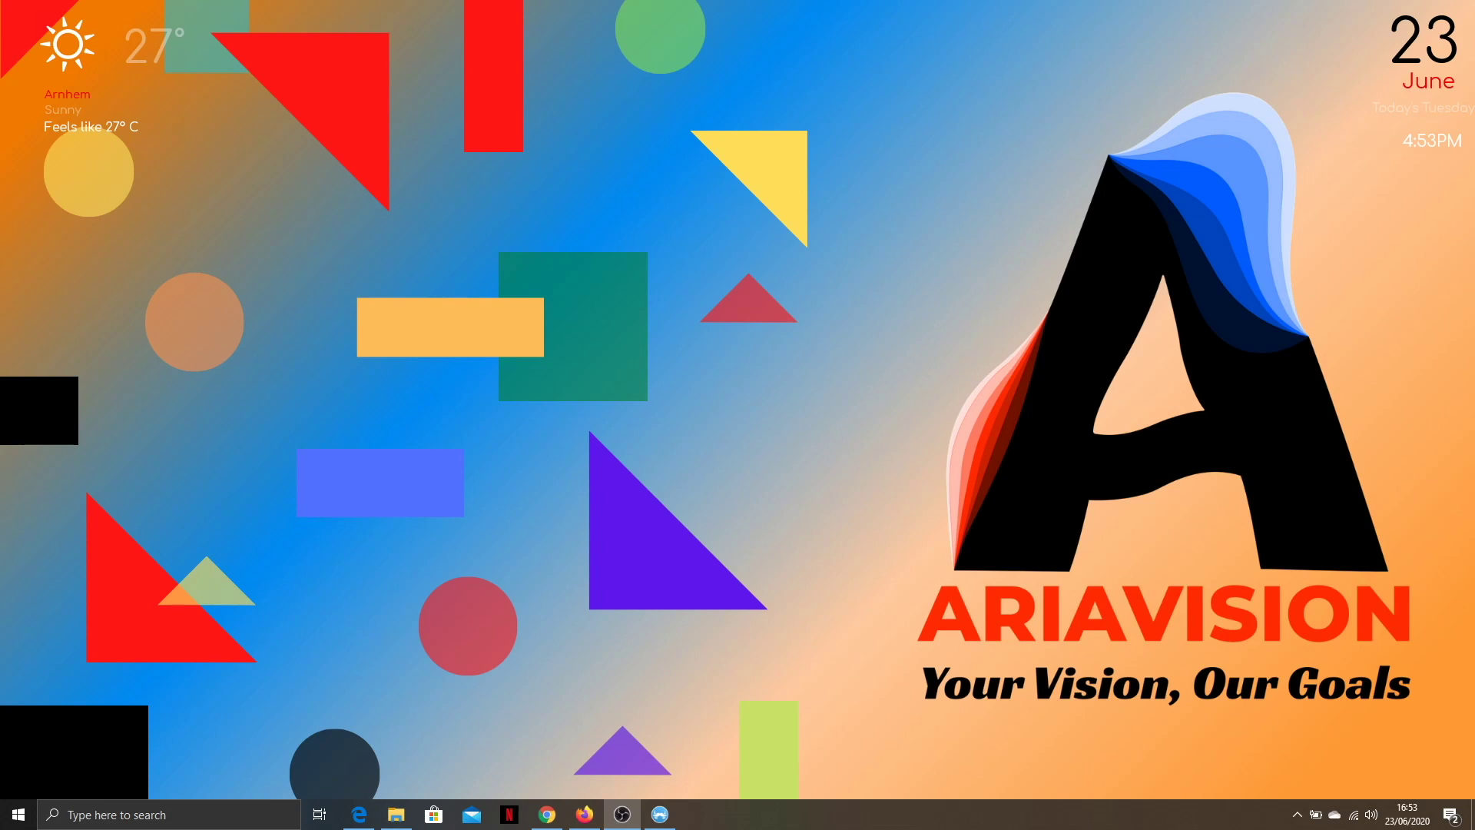
Step: Open the messaging services app and browse its most popular available services
click(662, 816)
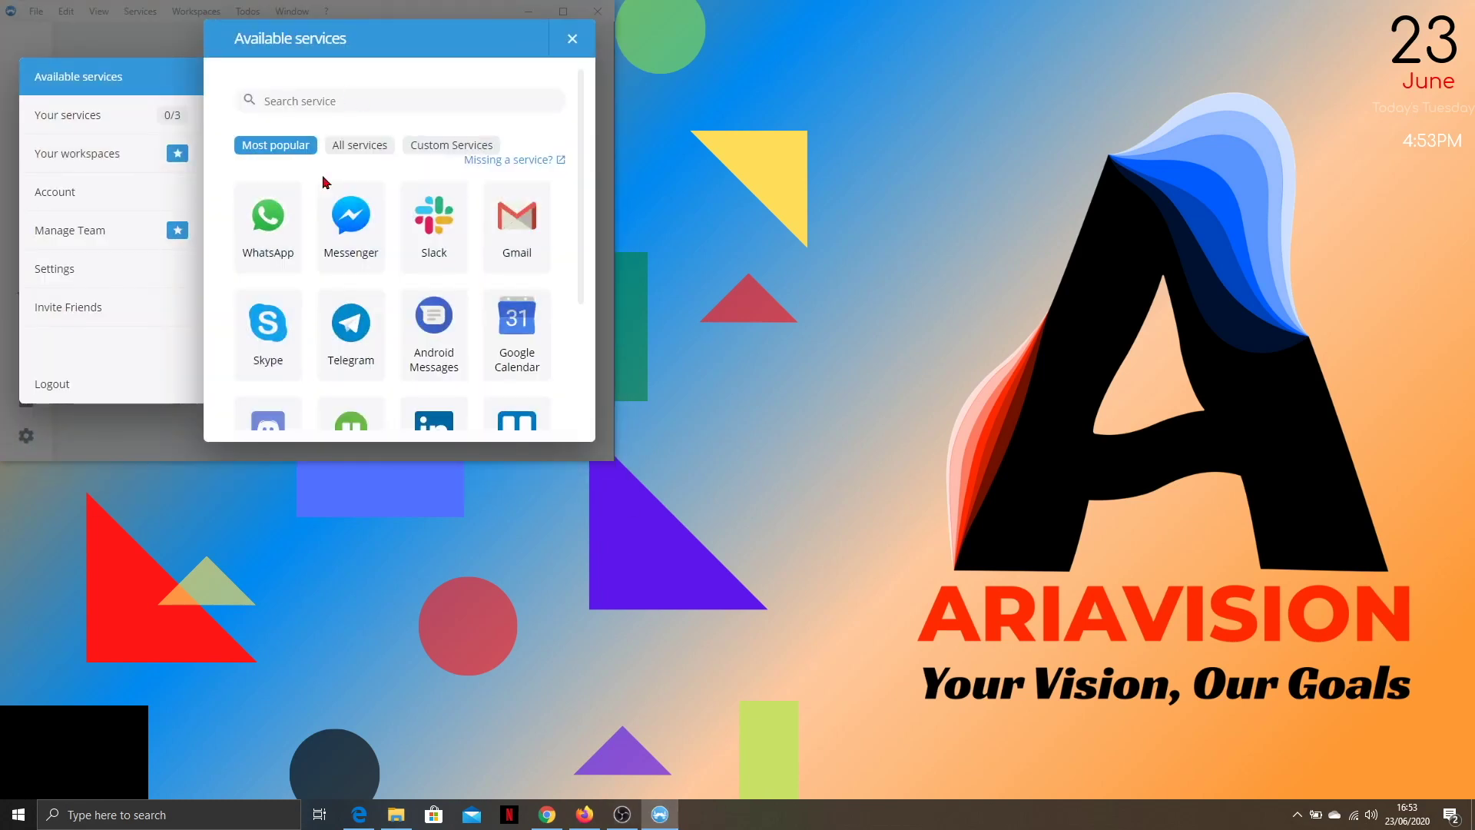
scroll(314, 235, down, 1)
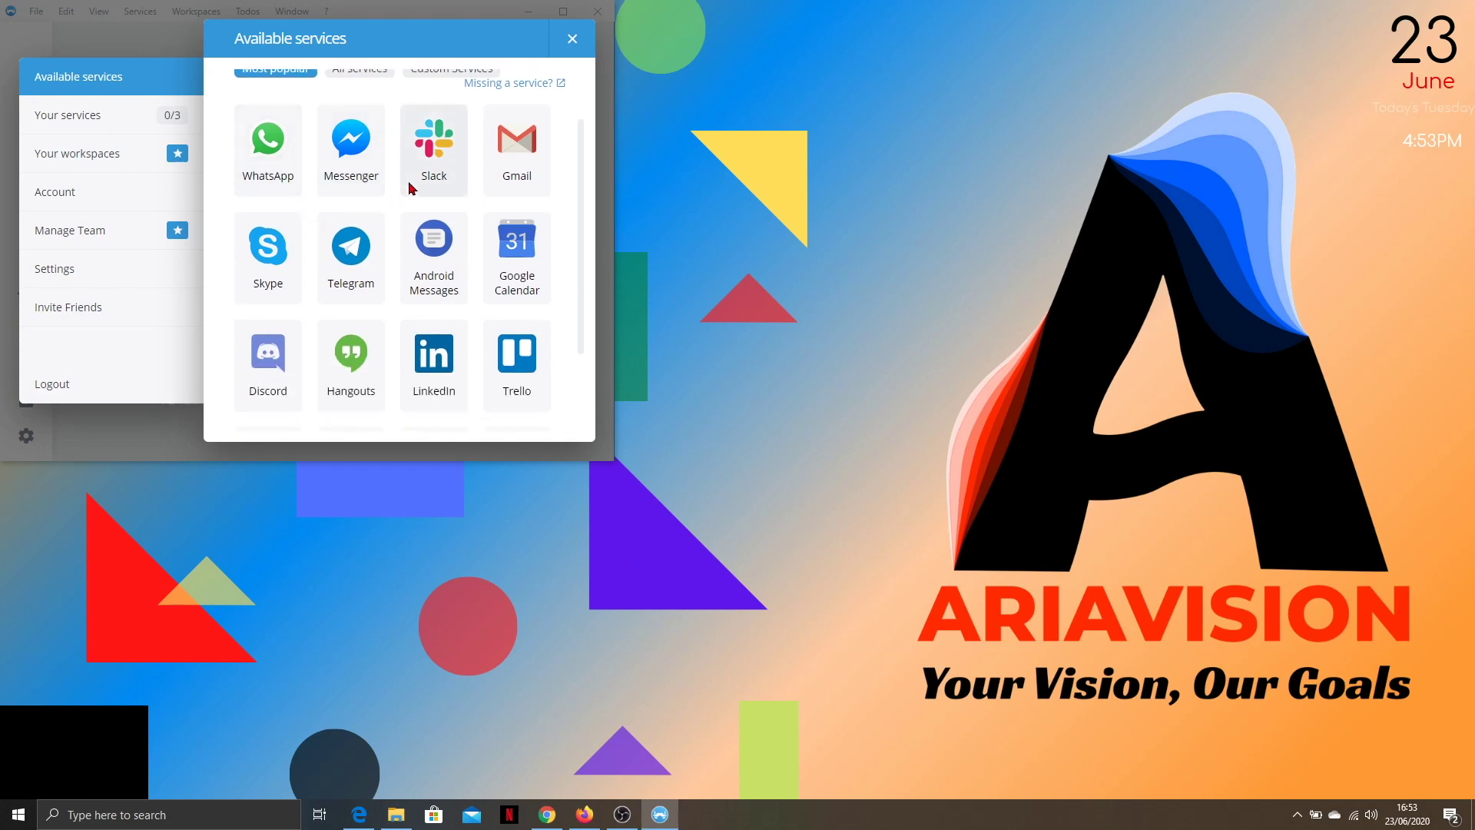
scroll(411, 187, up, 1)
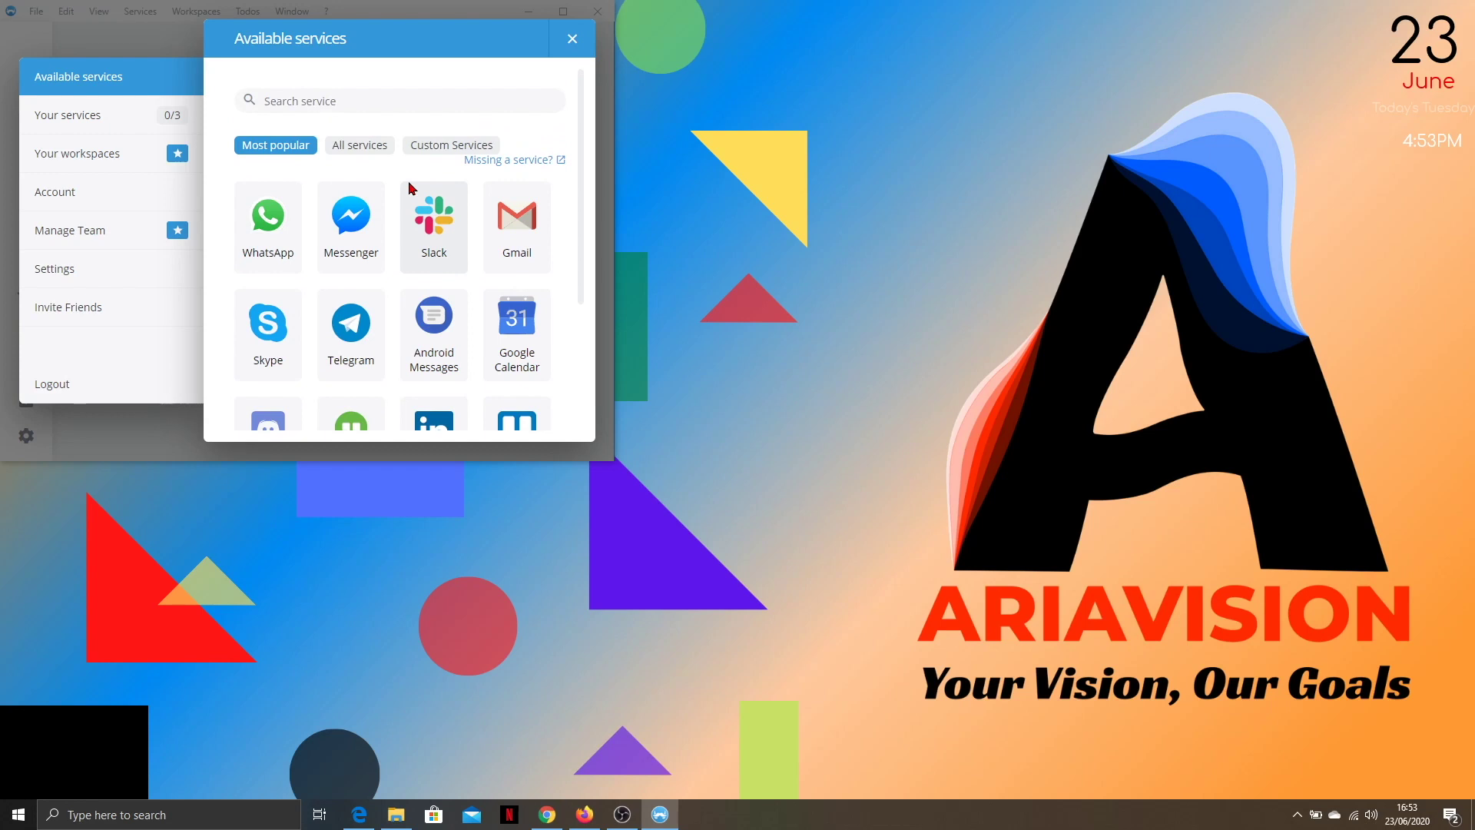
scroll(408, 182, down, 2)
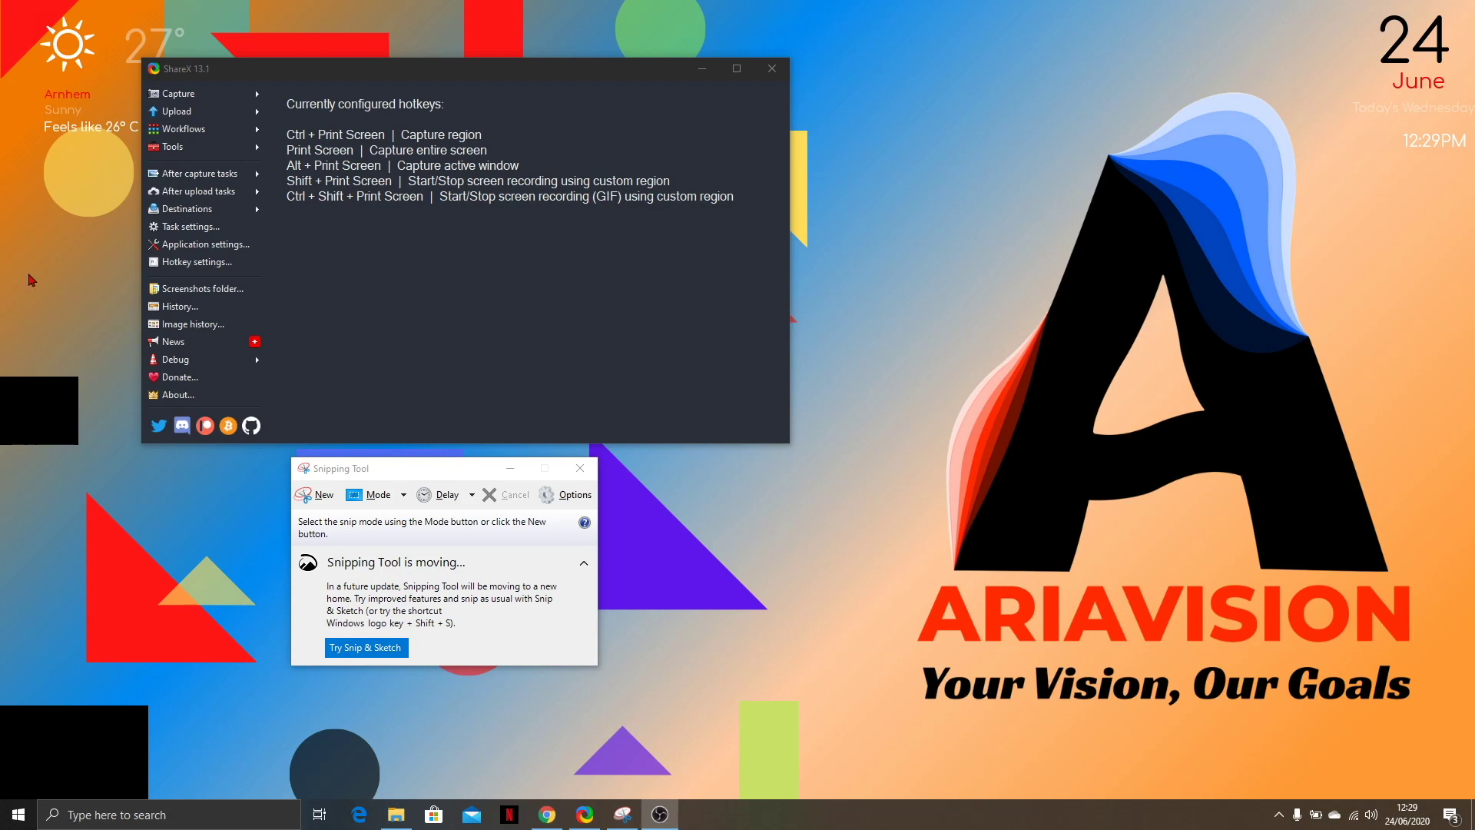
Step: Review the capture modes offered by ShareX and open its after capture tasks
click(232, 100)
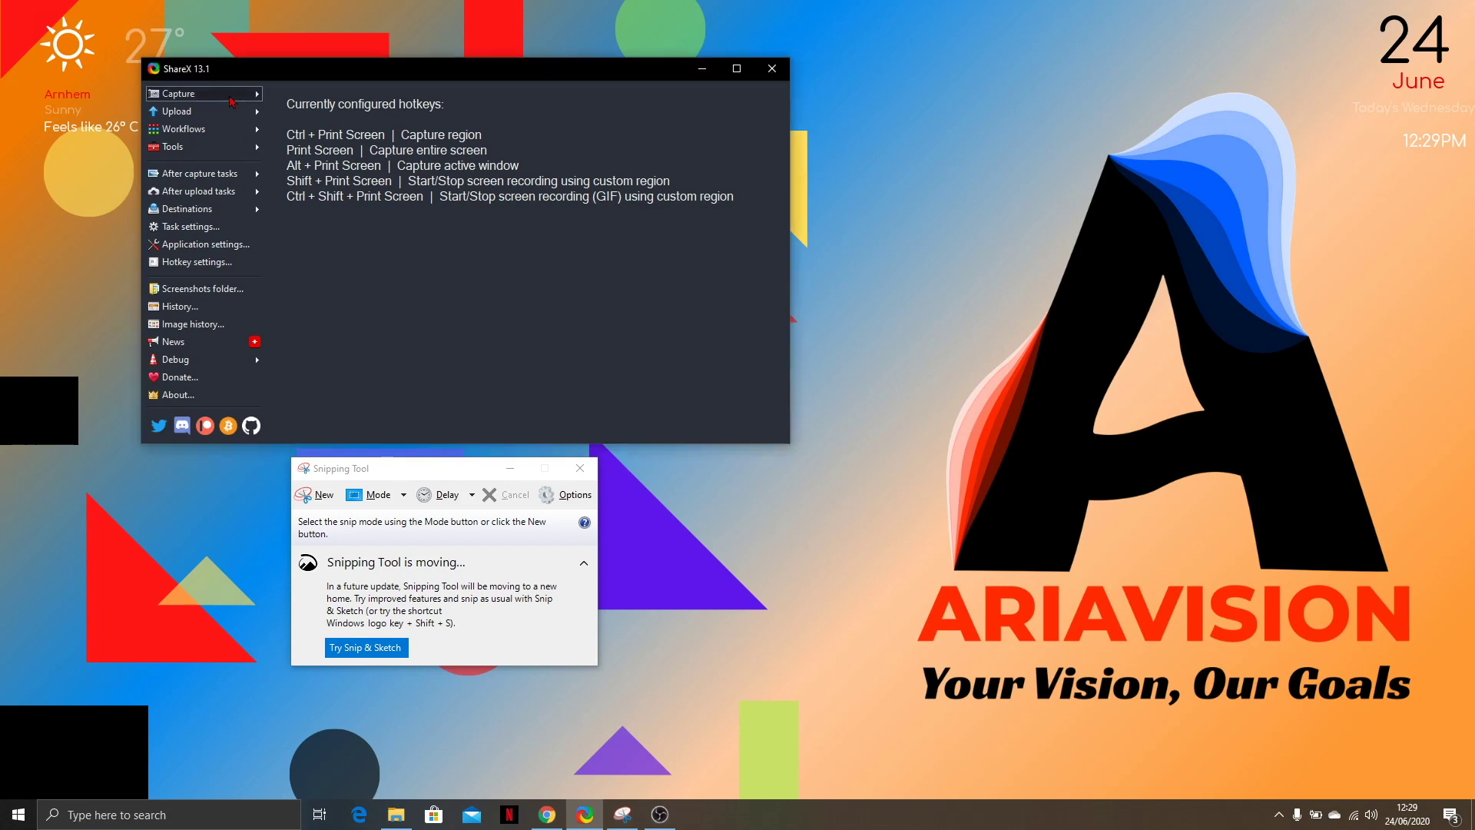
mouse_move(232, 100)
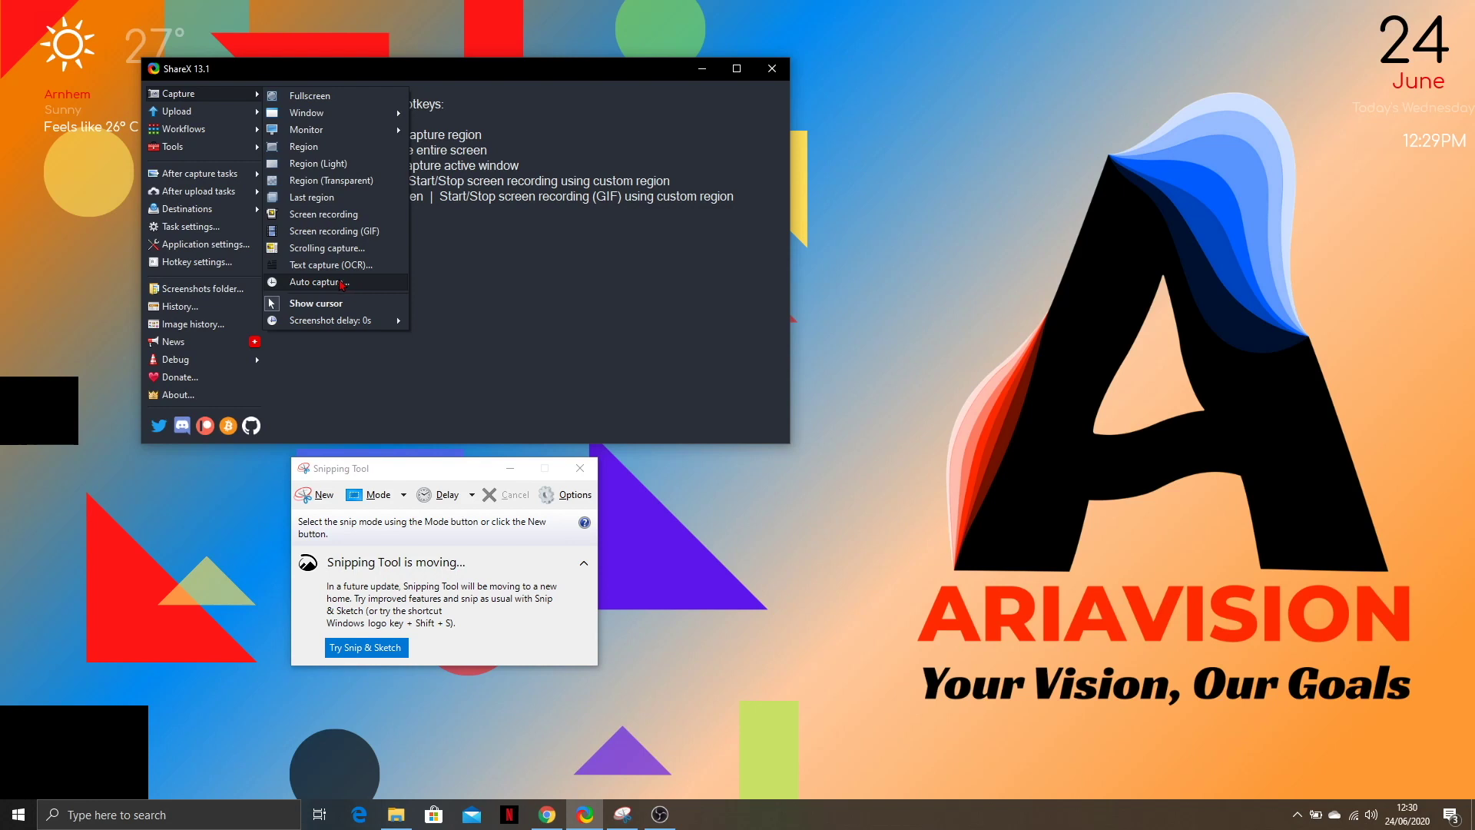
click(227, 181)
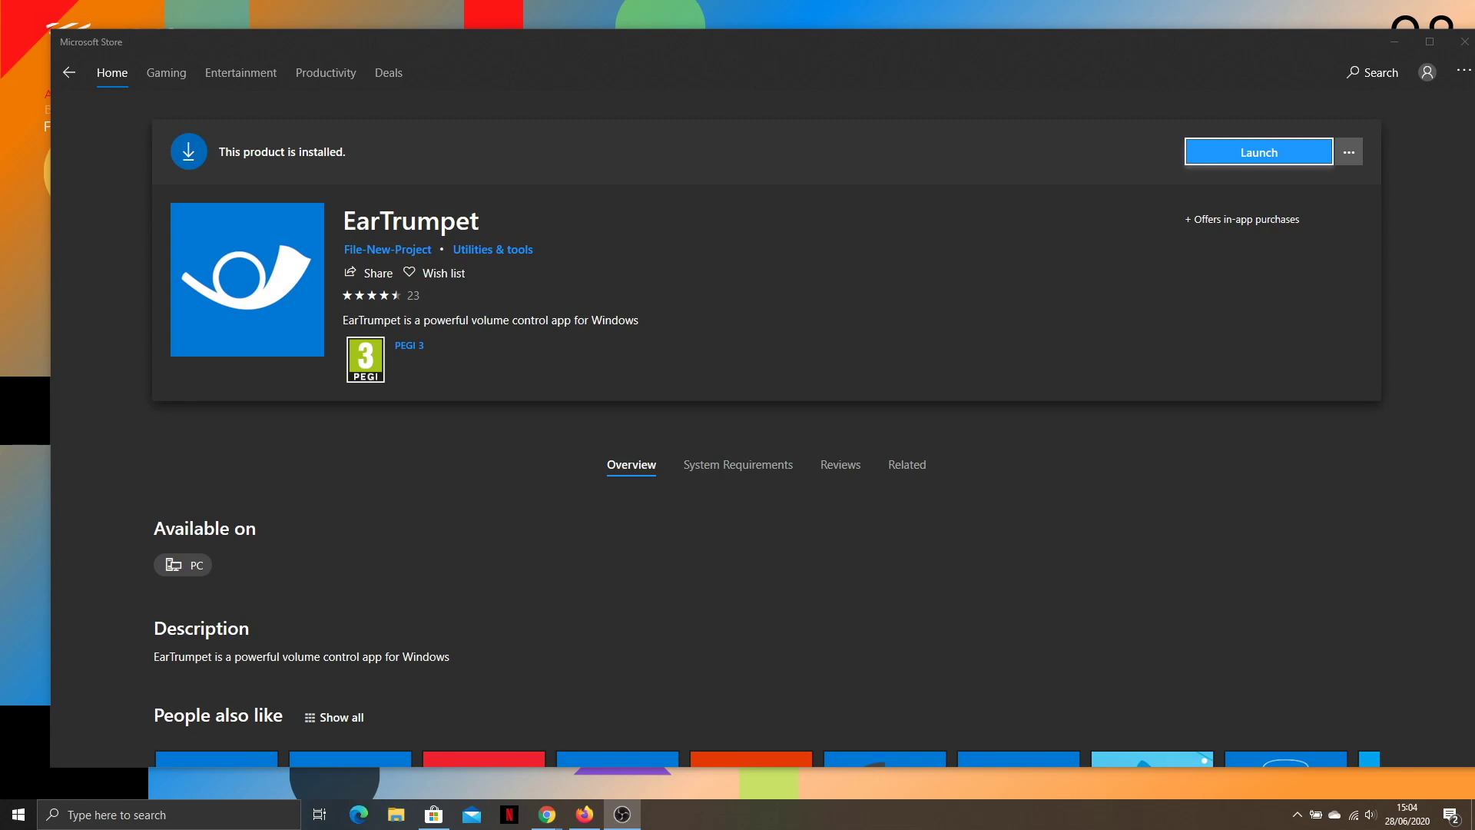
Step: Open the EarTrumpet volume mixer, show all audio devices and lower Chrome's volume on the Realtek speakers
click(1297, 815)
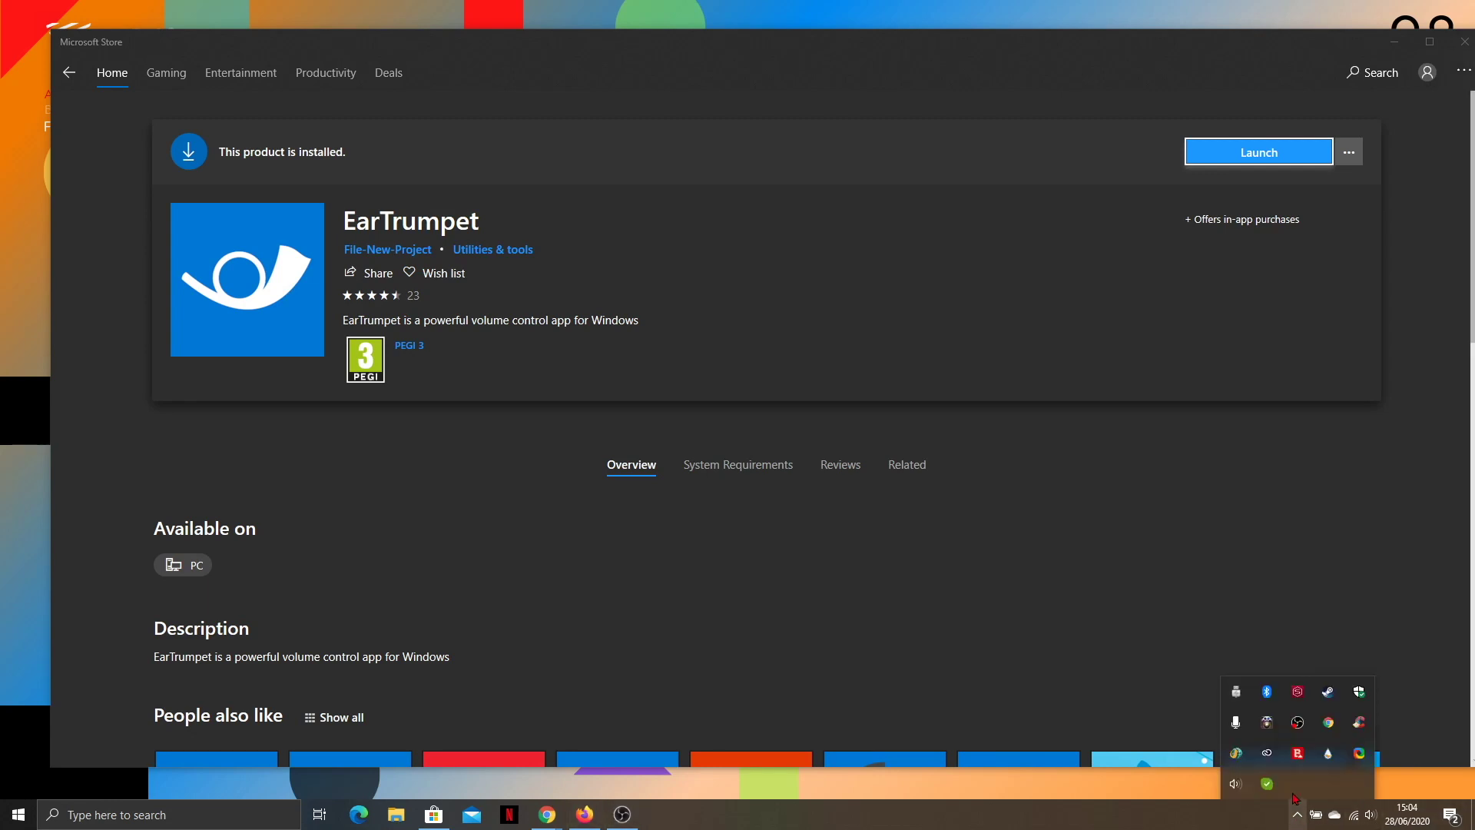
click(1235, 784)
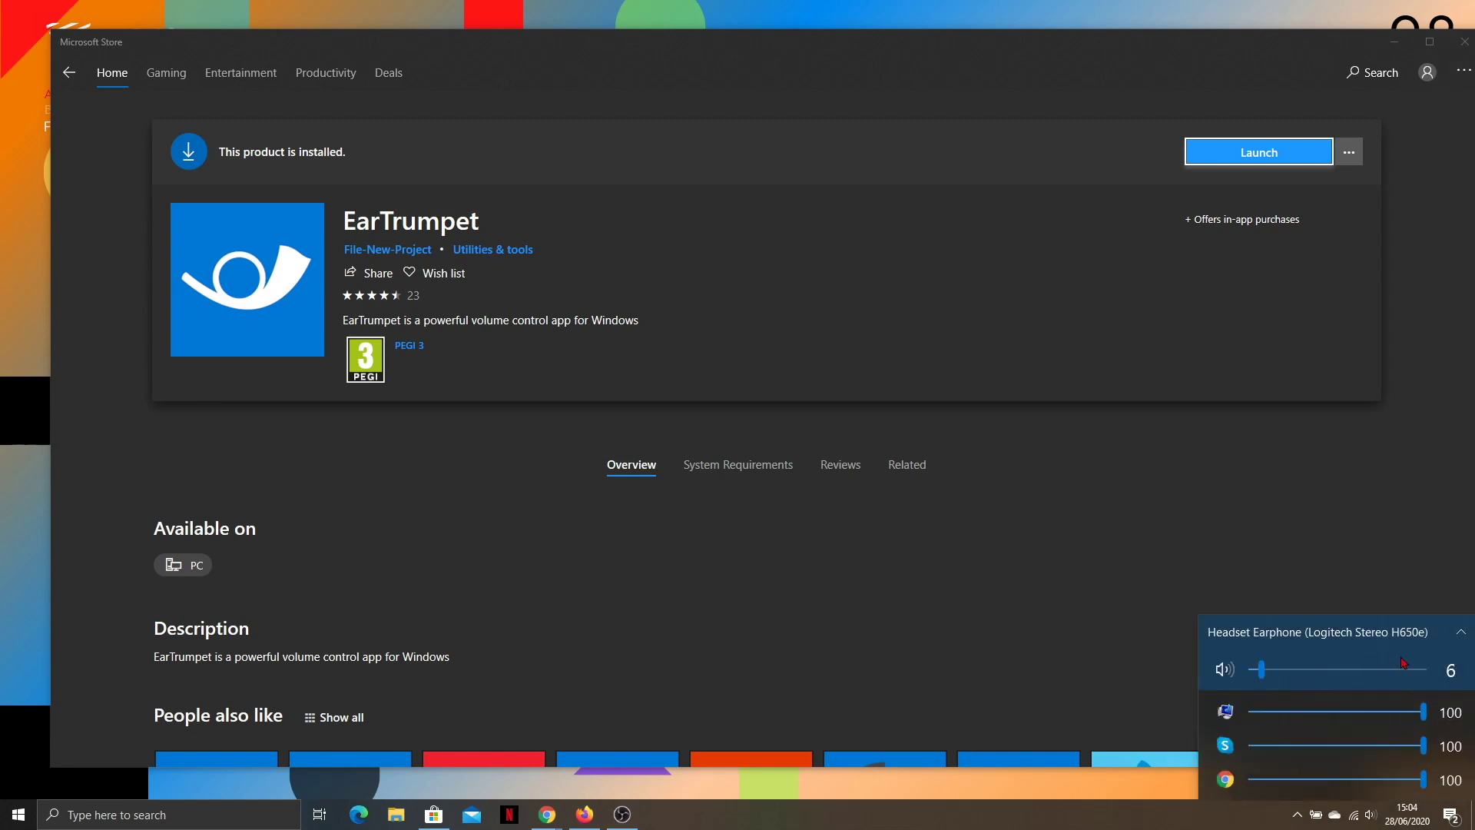
click(1459, 633)
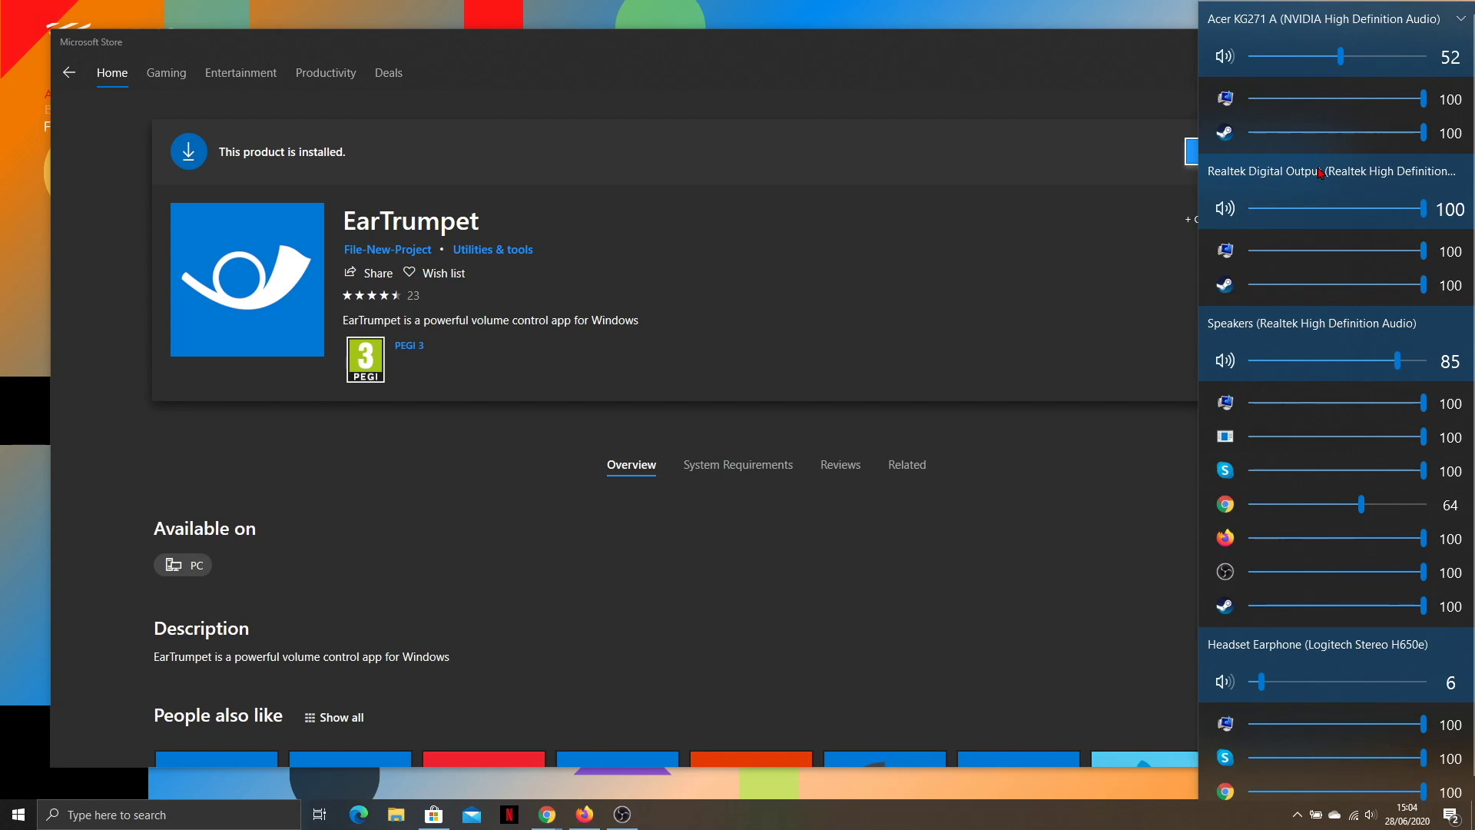
drag(1362, 505, 1267, 505)
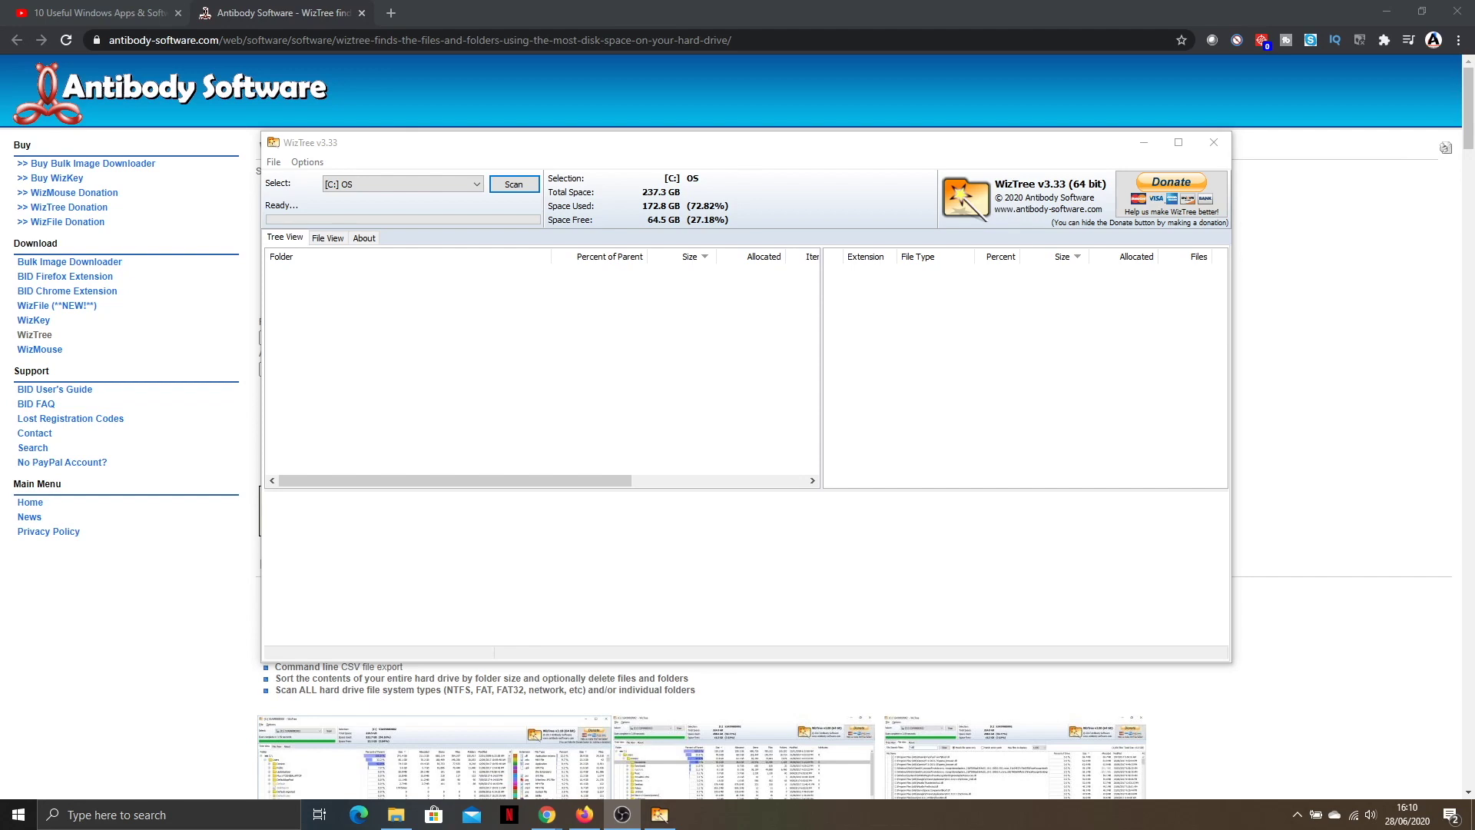
Step: Scan the C: drive in WizTree for disk space usage
click(514, 185)
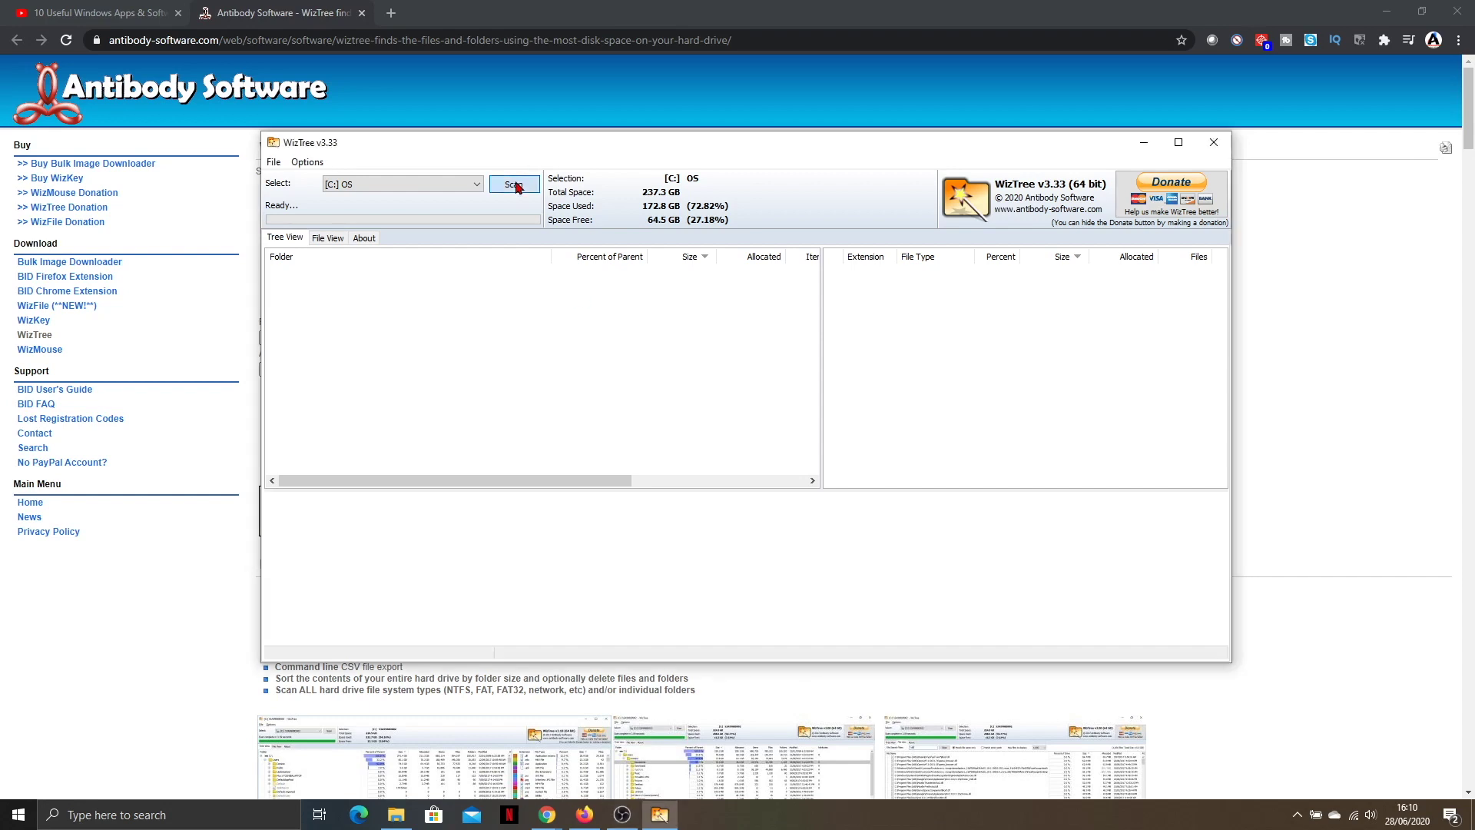
click(515, 185)
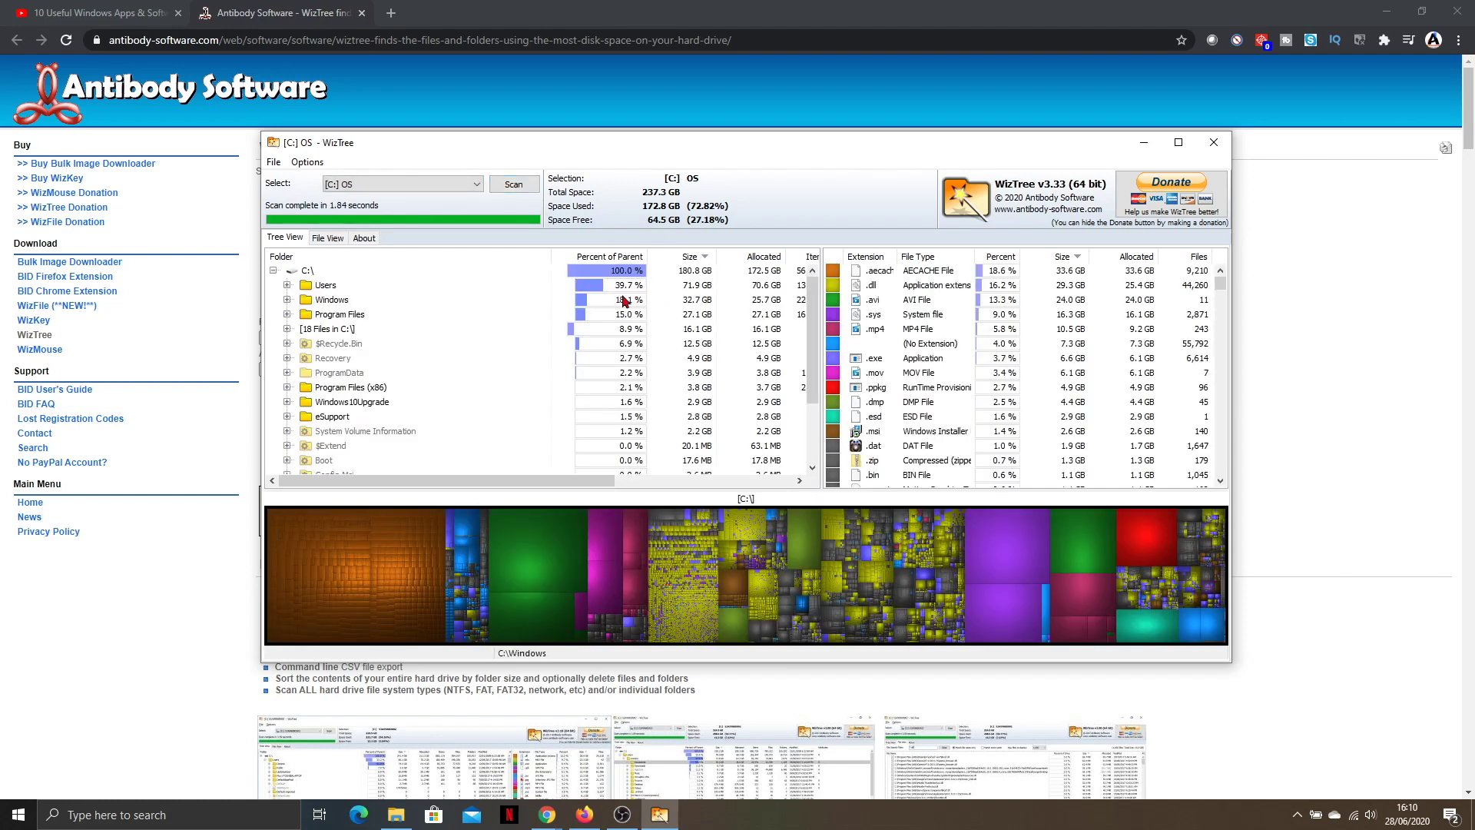
Step: Inspect the C: drive's Users folder and its subfolders, and locate Final.avi through its block in the treemap
click(697, 272)
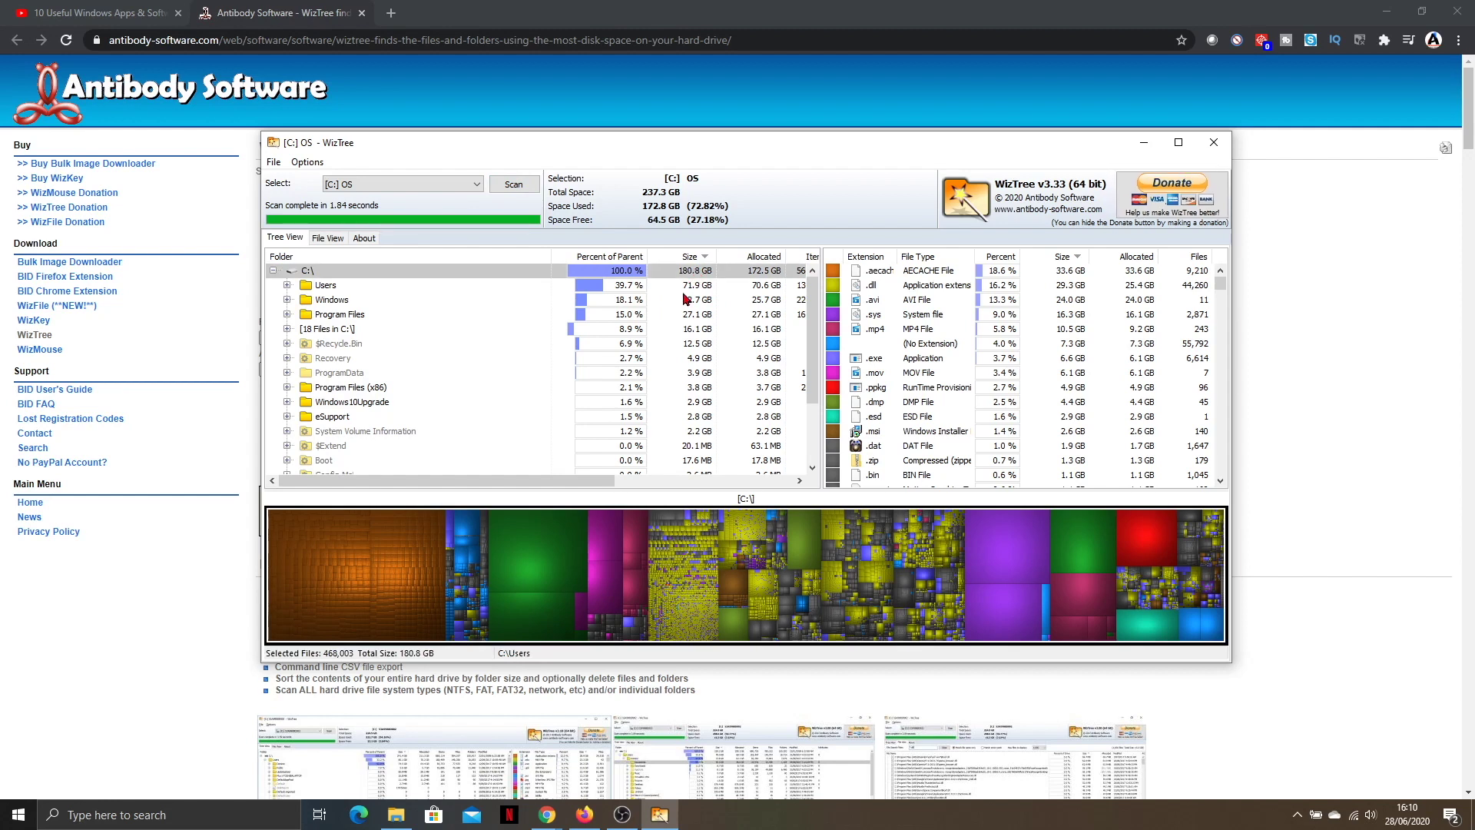
click(690, 288)
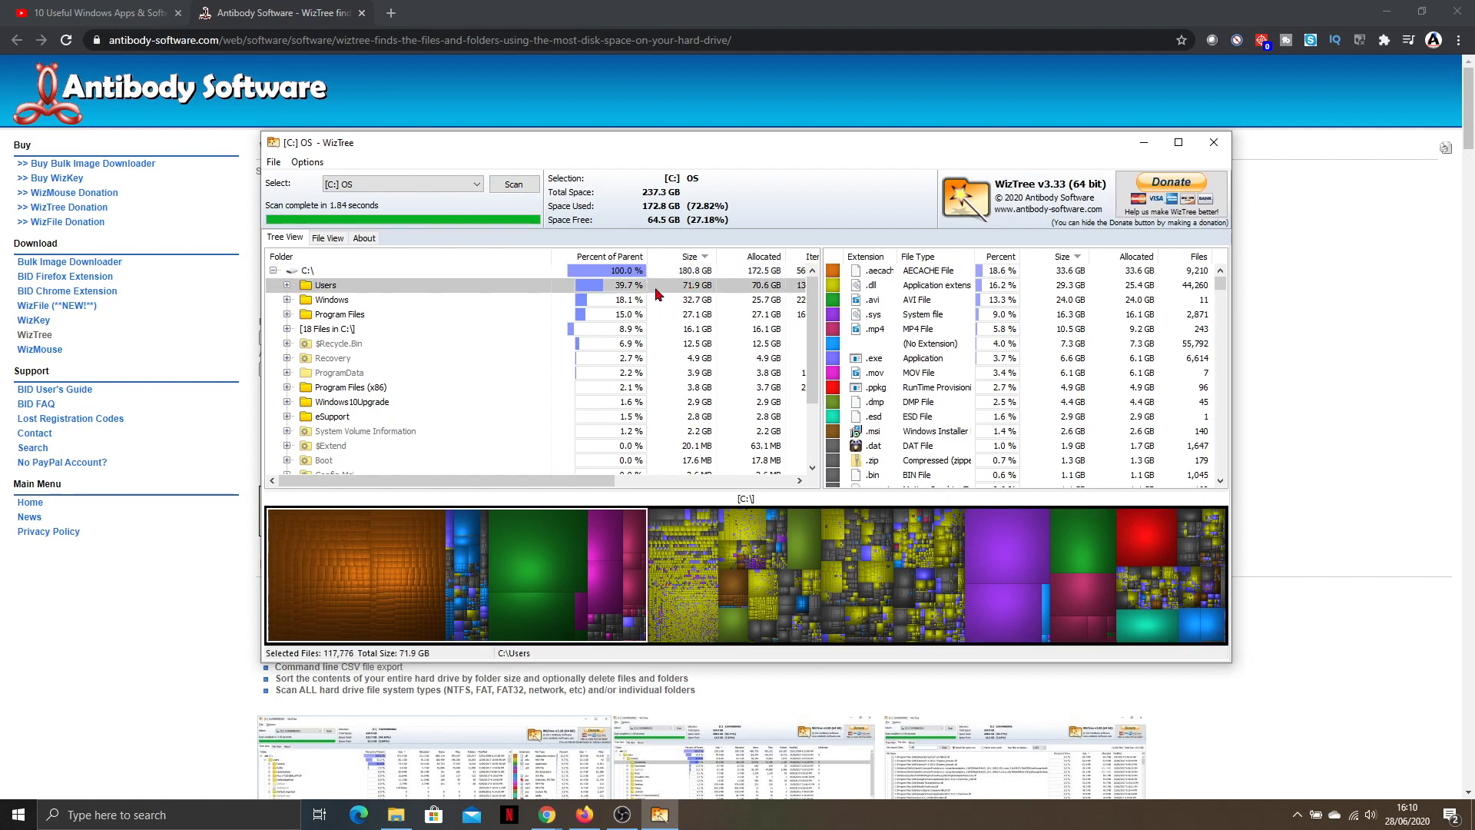
click(286, 285)
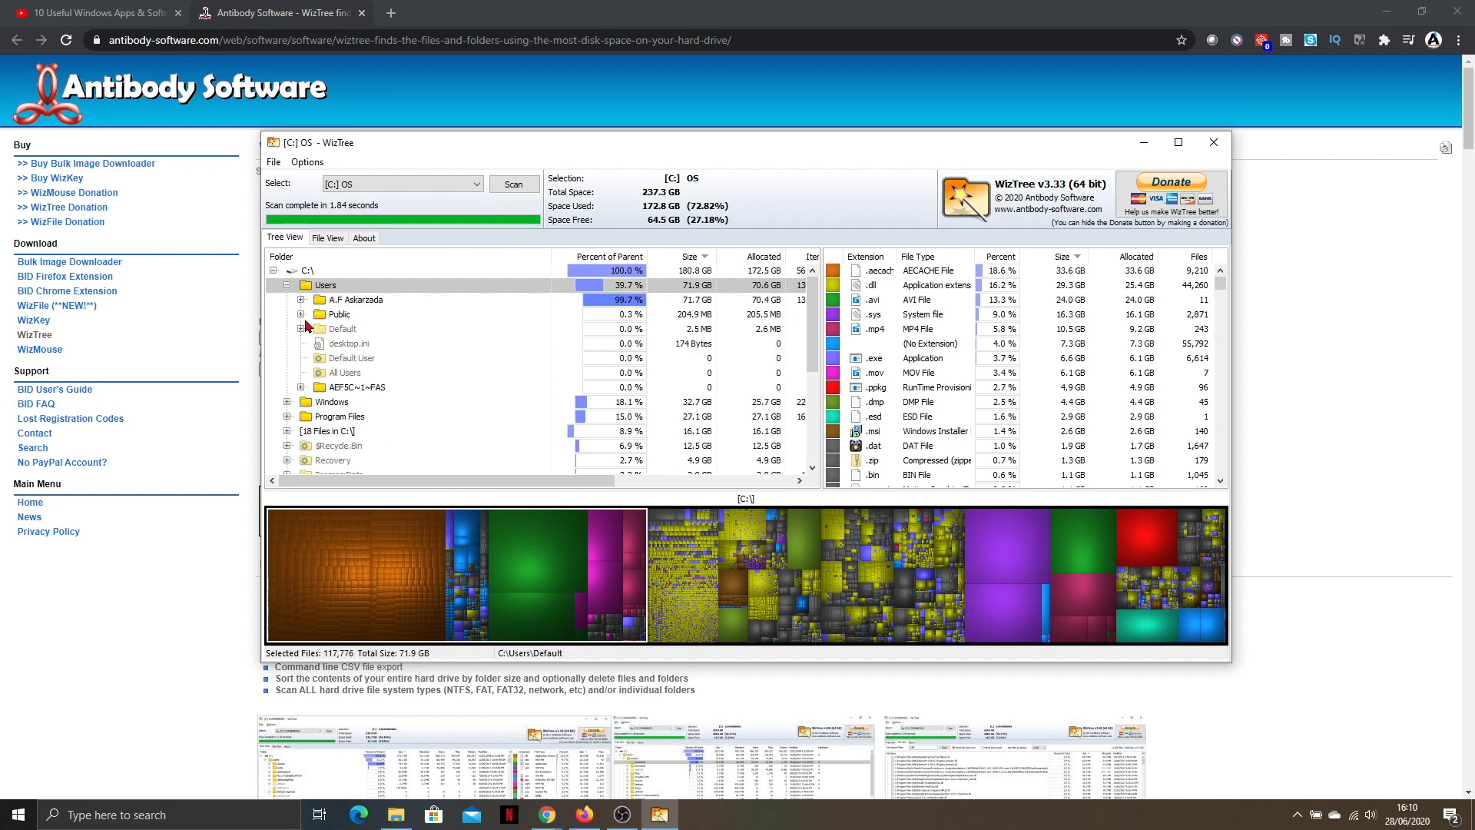
click(286, 286)
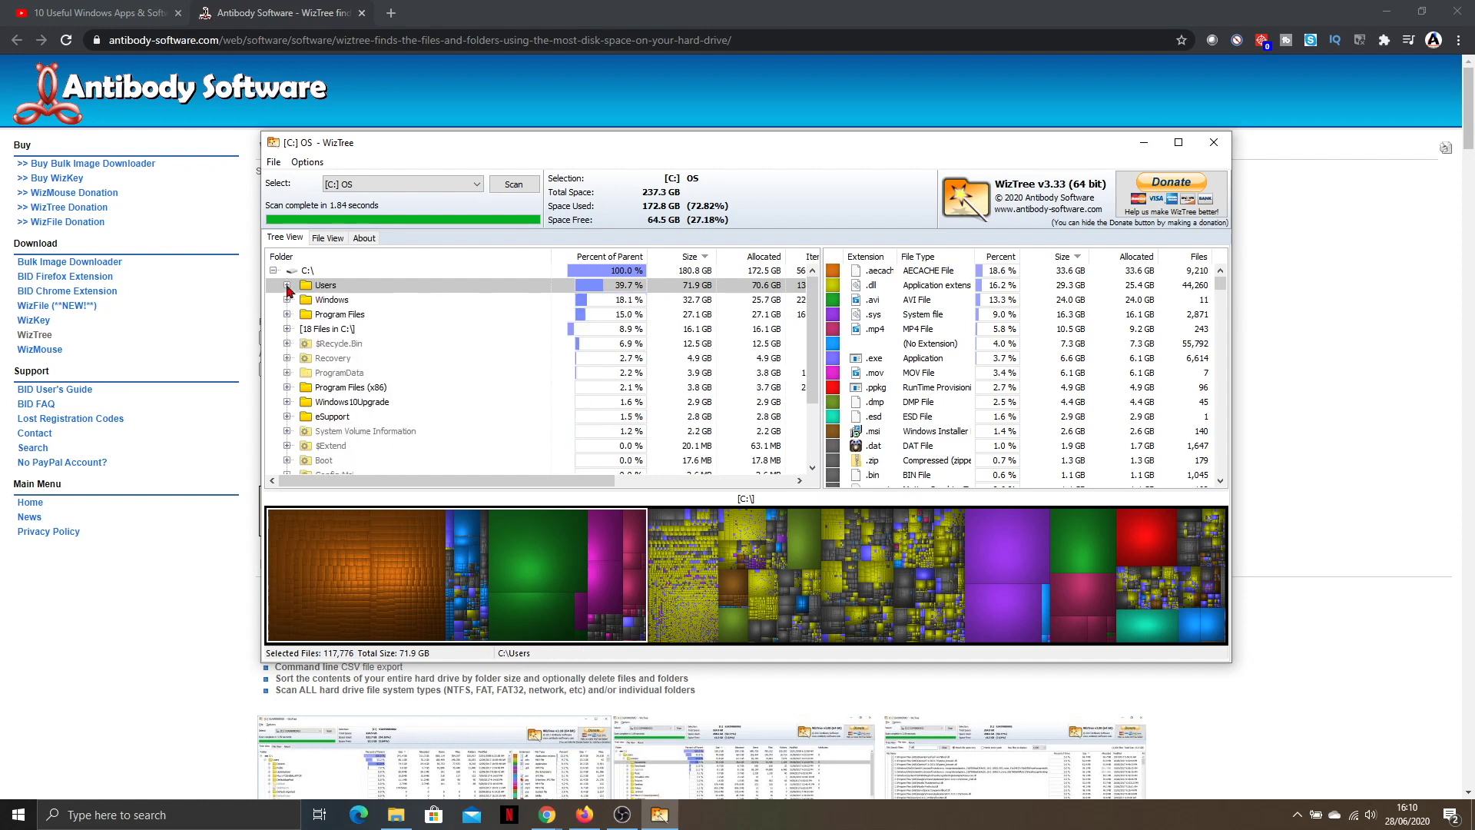
click(546, 555)
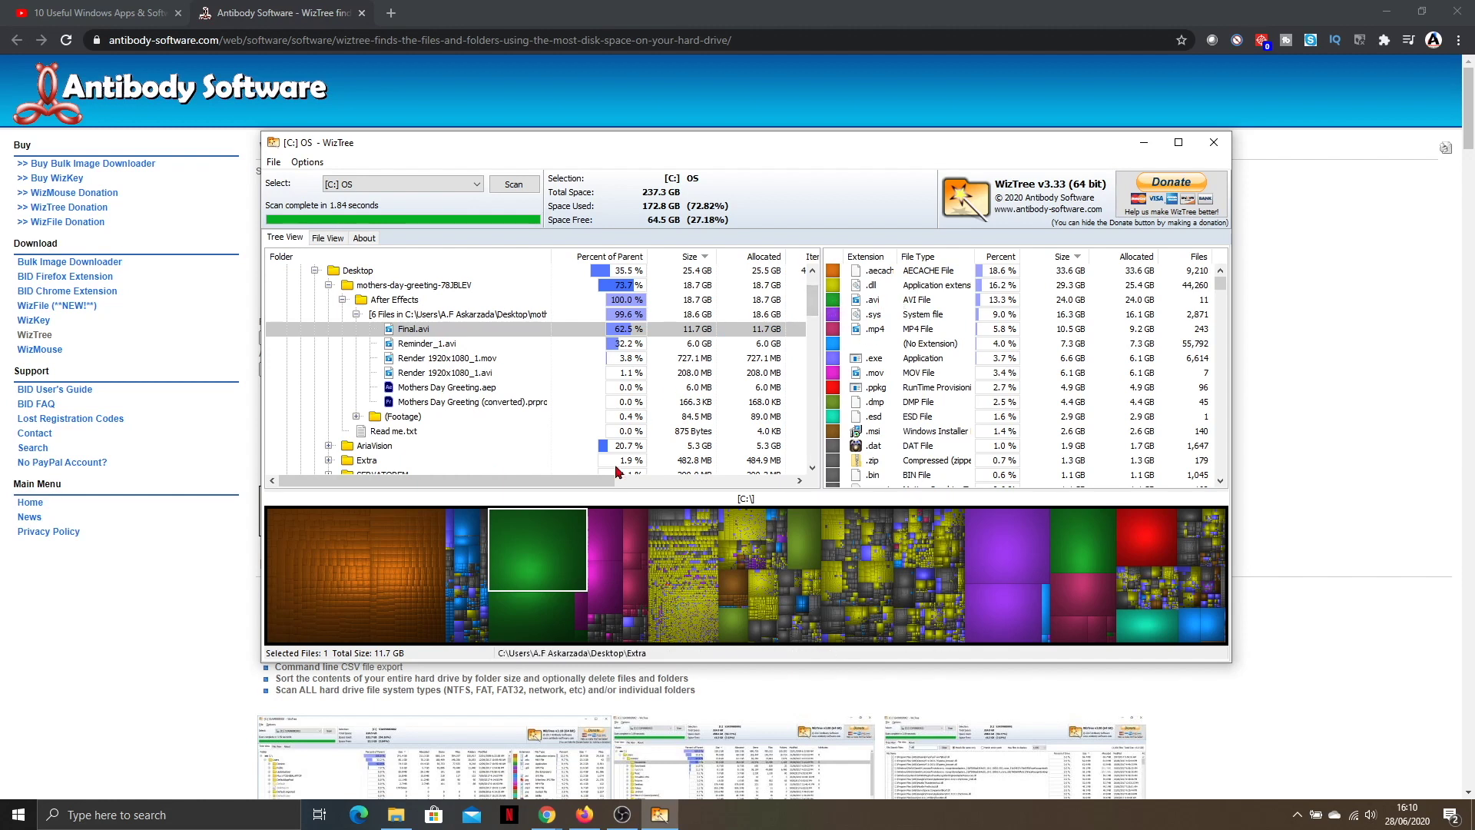
mouse_move(551, 555)
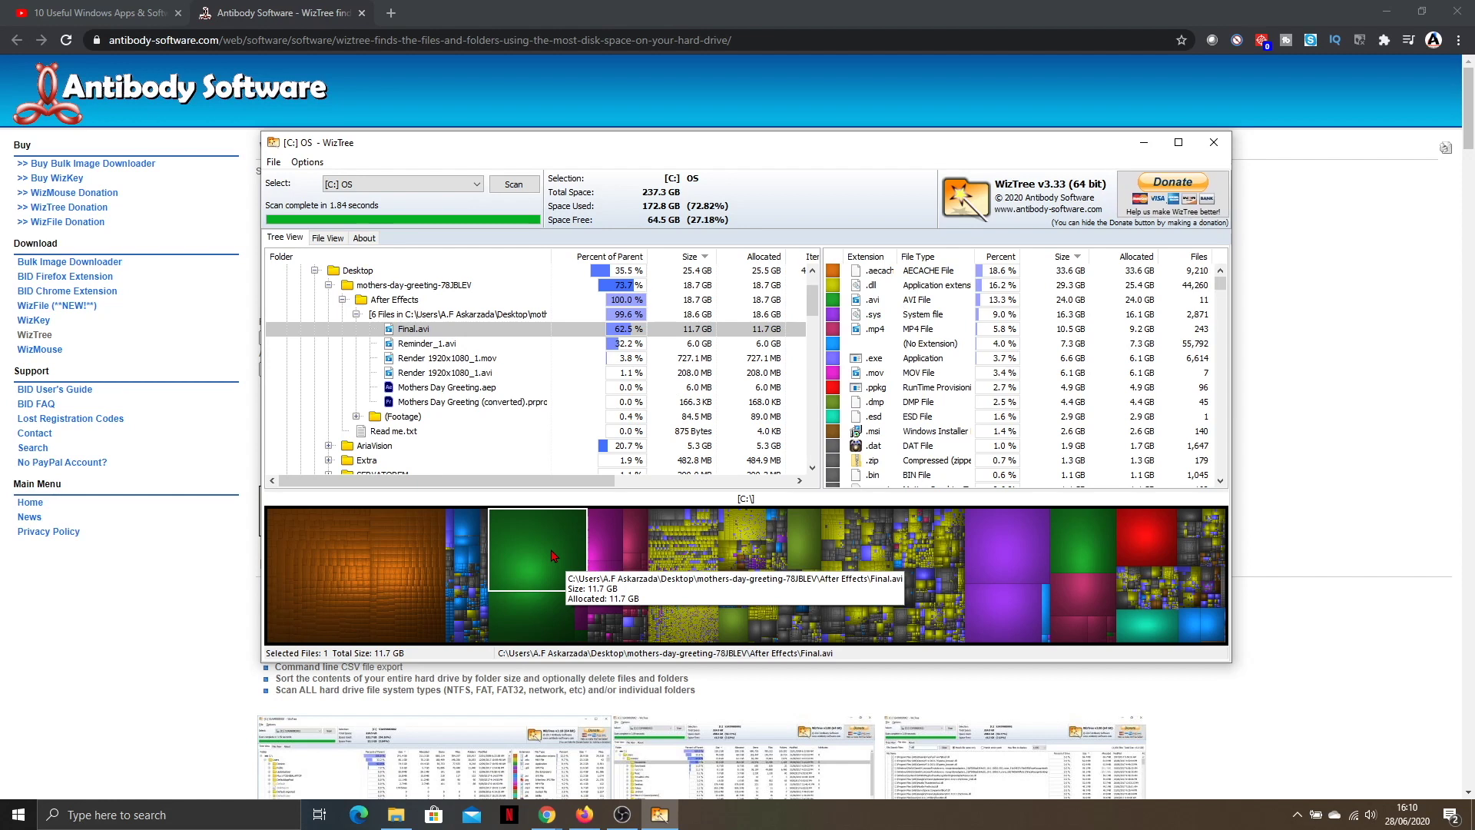